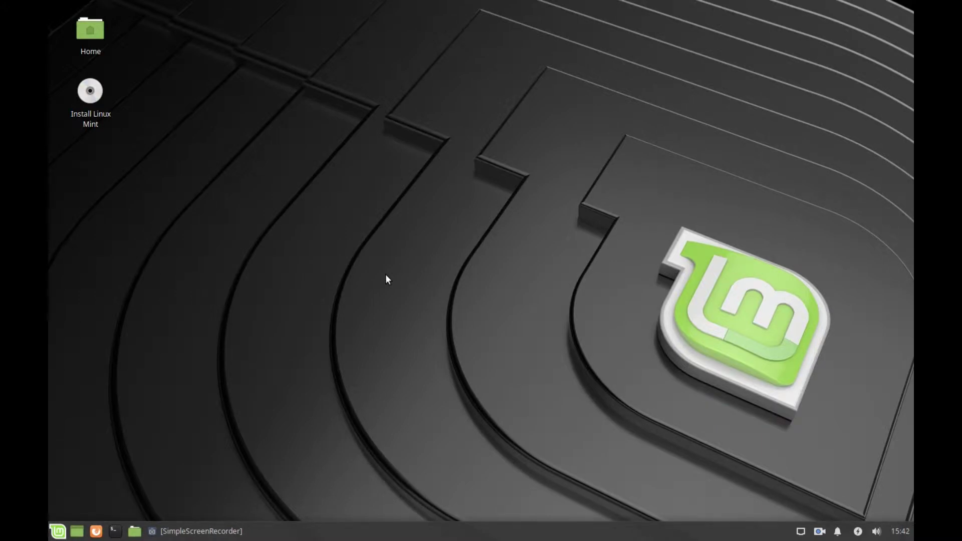
# Find and open the Disks utility
pyautogui.click(57, 531)
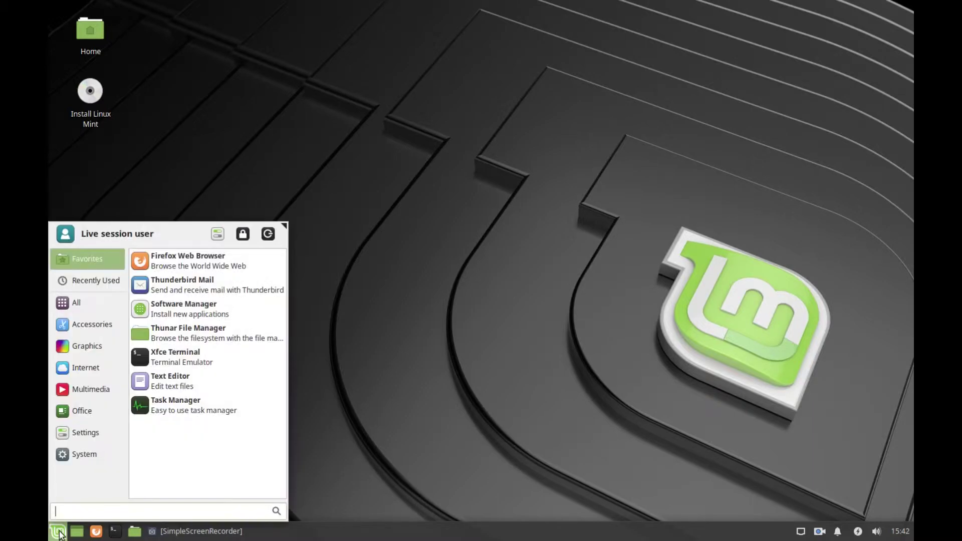
pyautogui.write('disks')
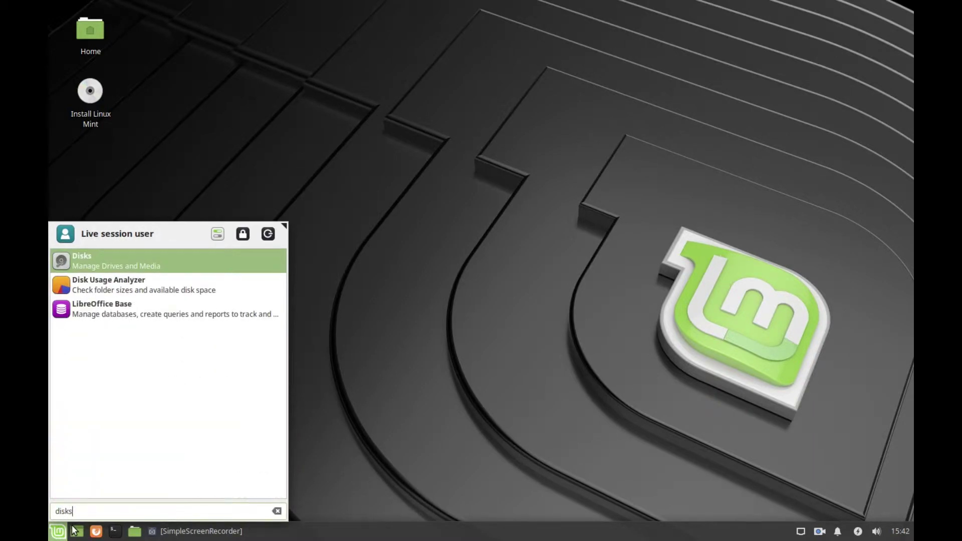
pyautogui.press('Return')
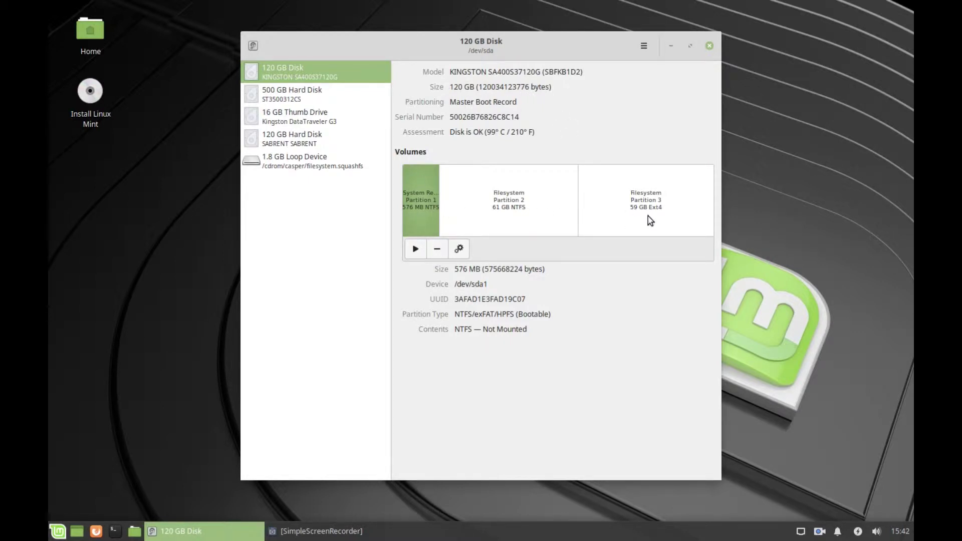
# Inspect the 500 GB hard disk and the details of its second and third partitions
pyautogui.click(308, 92)
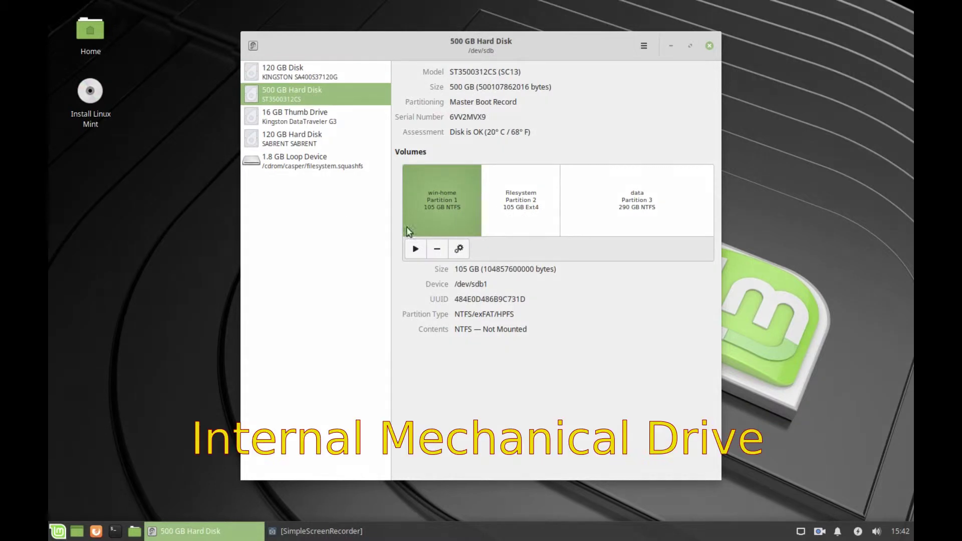
pyautogui.click(506, 209)
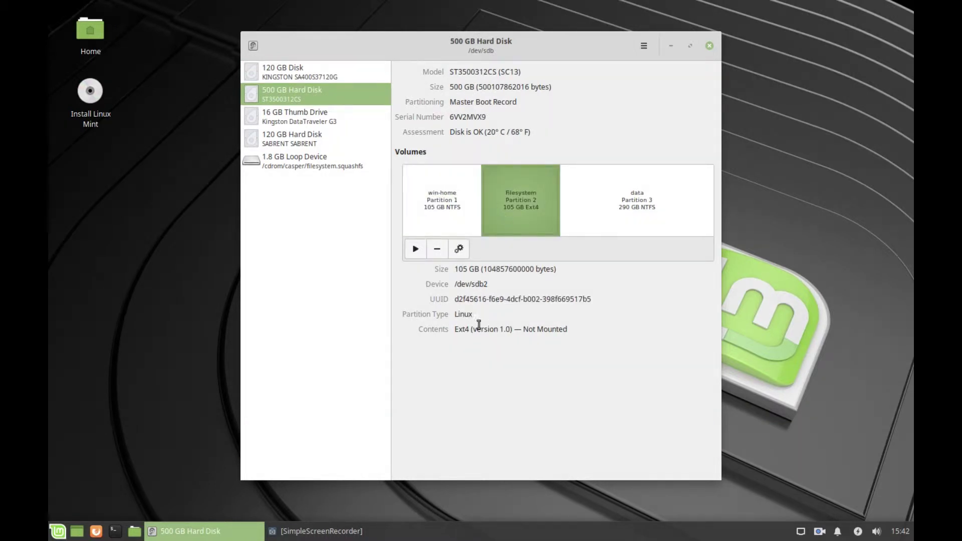
pyautogui.click(674, 188)
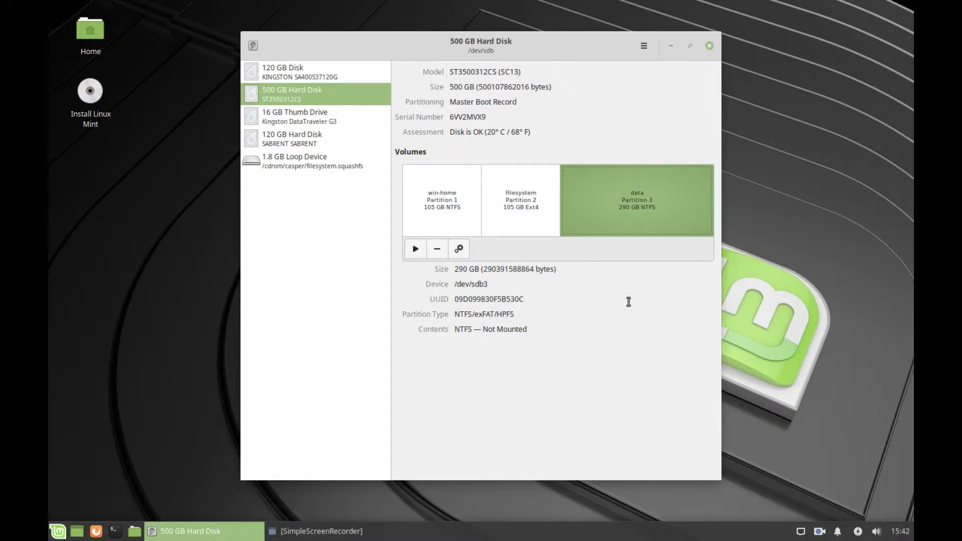
# Check the 16 GB thumb drive and the 120 GB SABRENT disk, highlight the SABRENT partition's device path, and minimise the Disks window
pyautogui.click(326, 128)
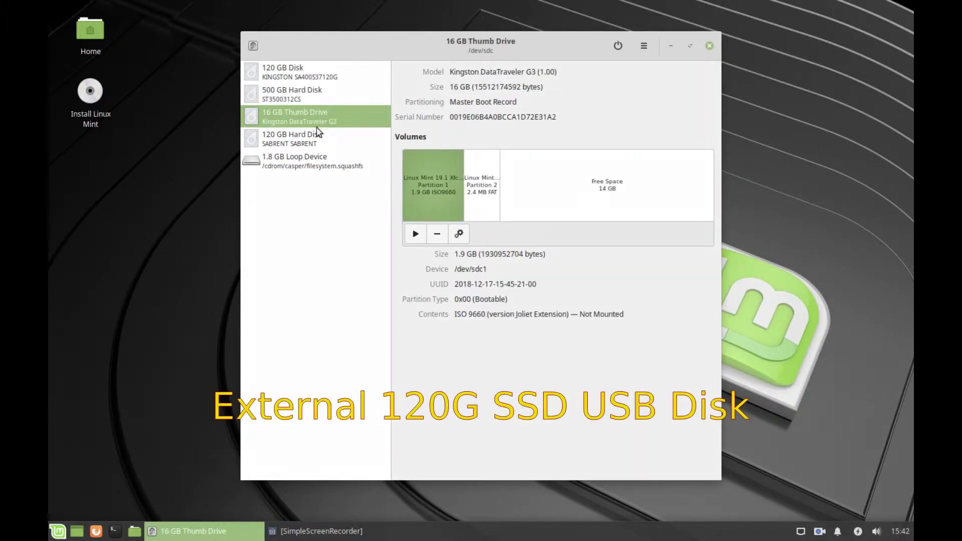
pyautogui.click(295, 145)
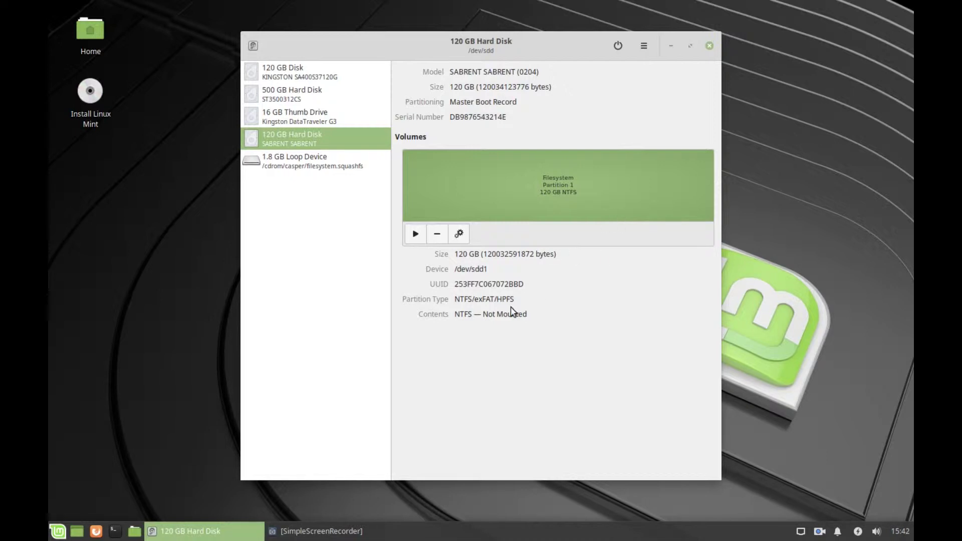
pyautogui.moveTo(490, 270); pyautogui.dragTo(454, 270)
pyautogui.moveTo(672, 47); pyautogui.dragTo(617, 37)
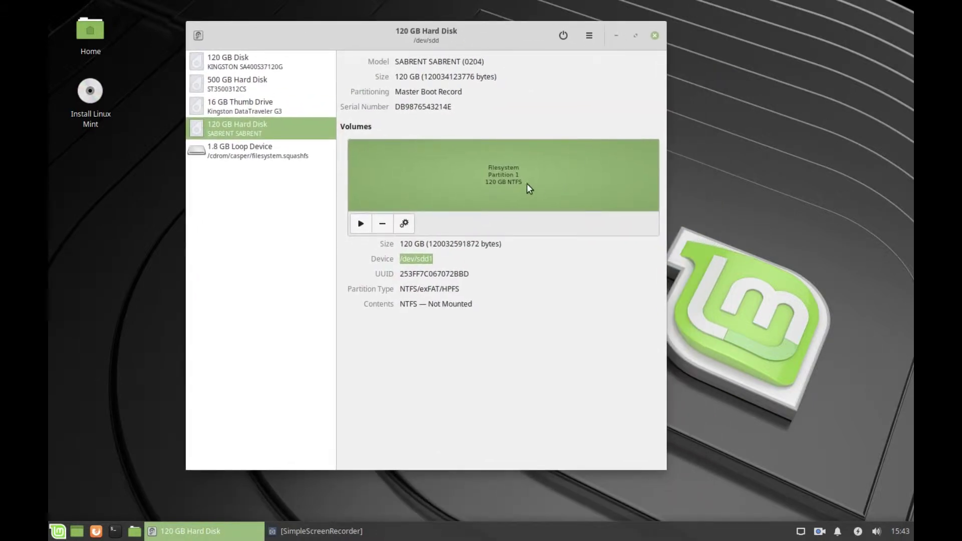
pyautogui.click(616, 35)
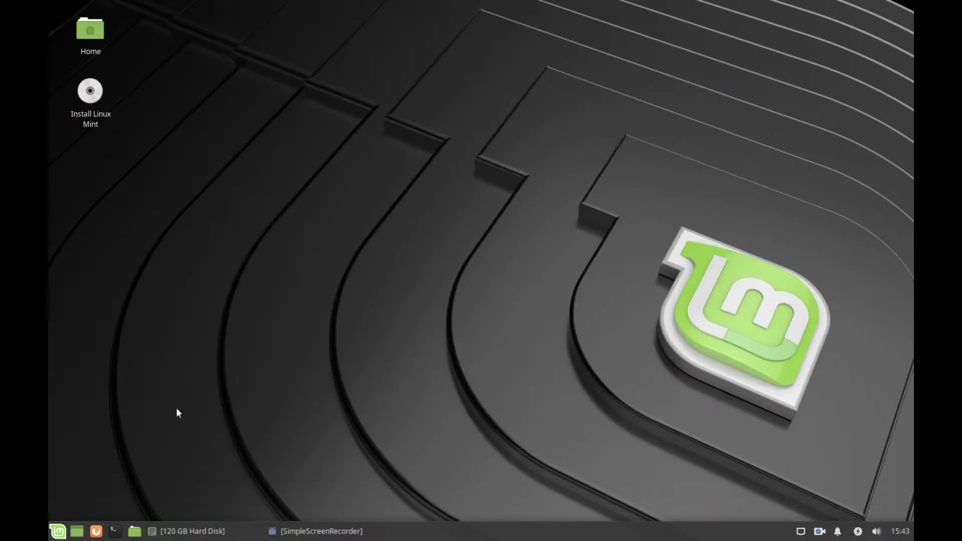
# Open GParted, enlarge its window and reposition it on the desktop
pyautogui.click(58, 531)
pyautogui.write('gpart')
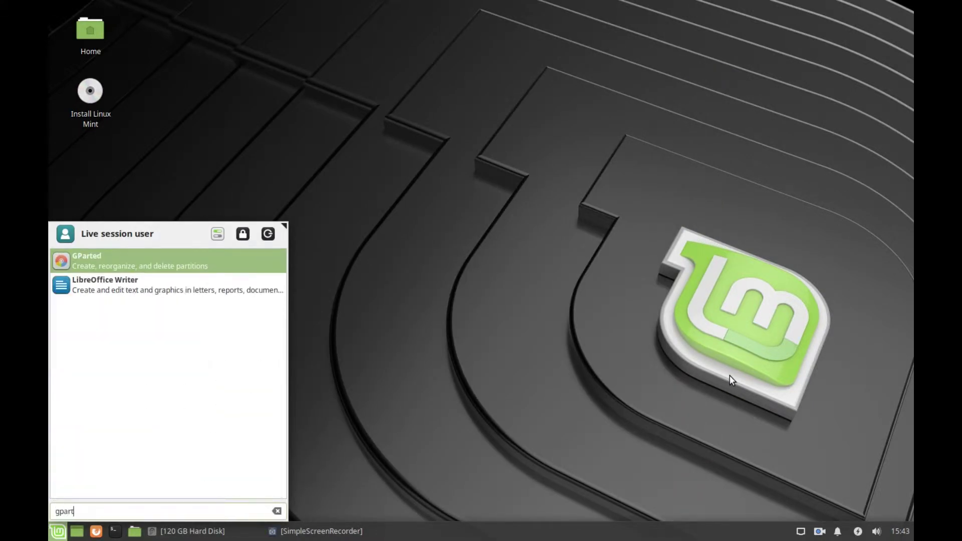
pyautogui.write('ed')
pyautogui.press('Return')
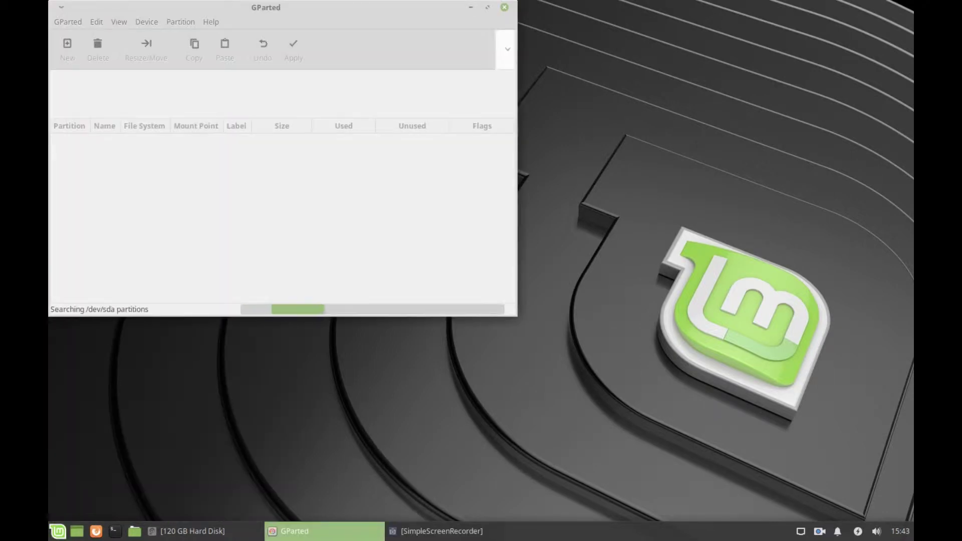
pyautogui.press('super+Up')
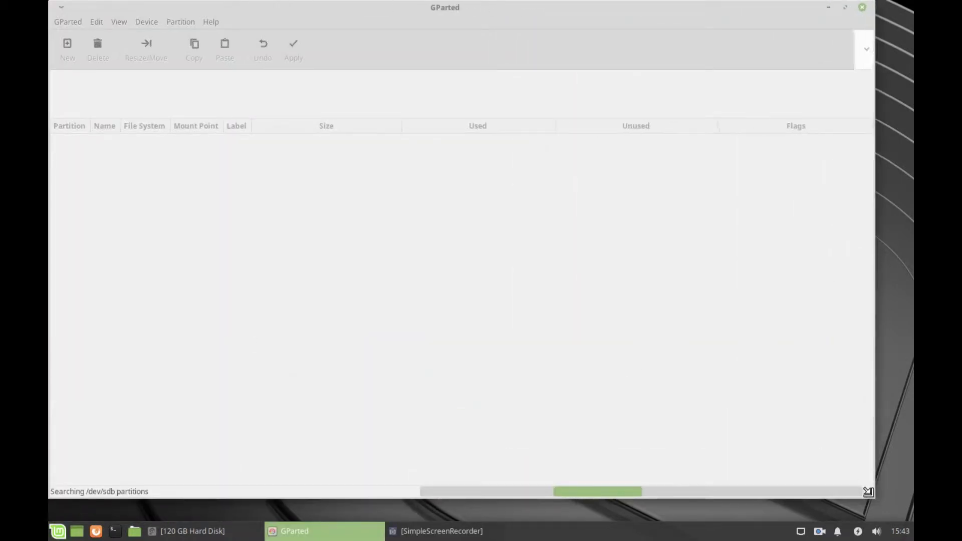
pyautogui.moveTo(593, 15); pyautogui.dragTo(613, 24)
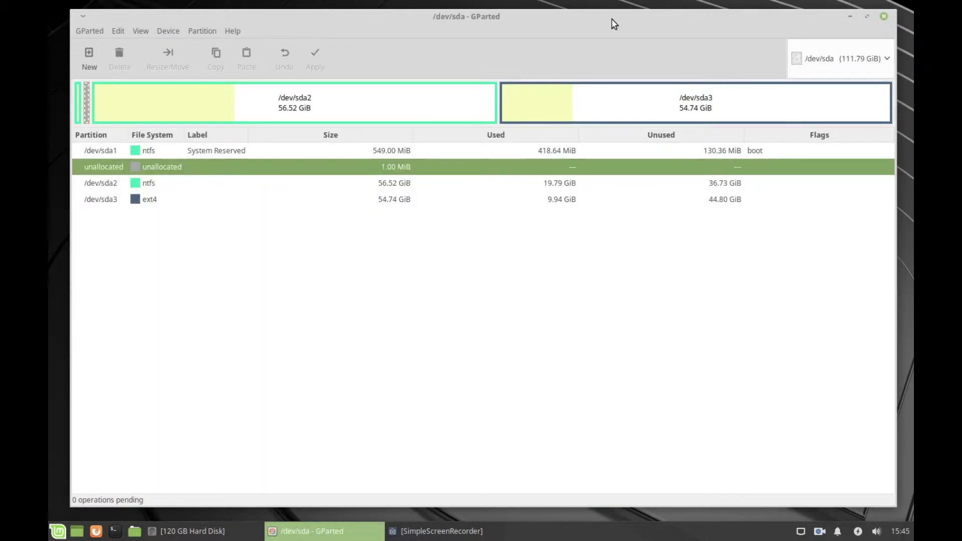
# Switch GParted to the /dev/sdd device and check that choice against the SABRENT disk's device path in Disks
pyautogui.click(849, 59)
pyautogui.click(859, 116)
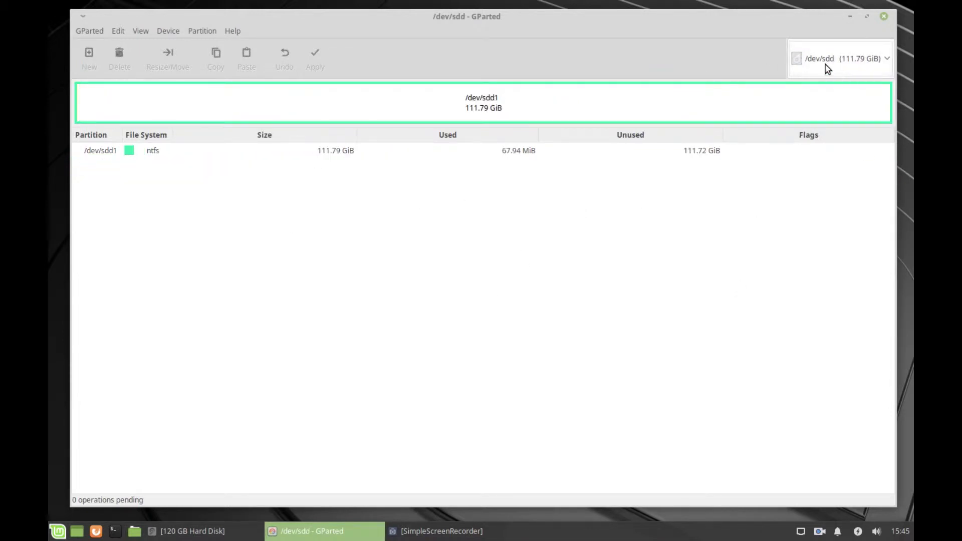
pyautogui.click(185, 531)
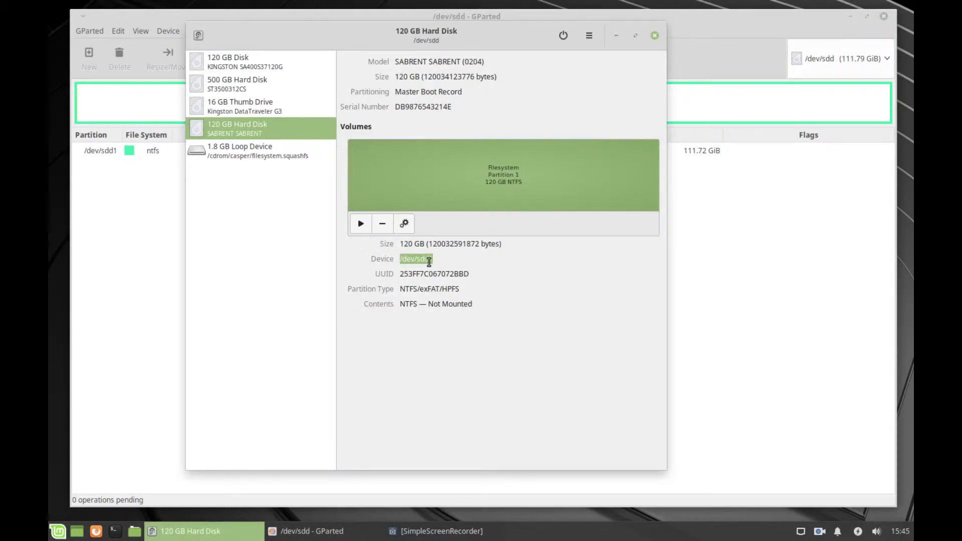
pyautogui.click(614, 39)
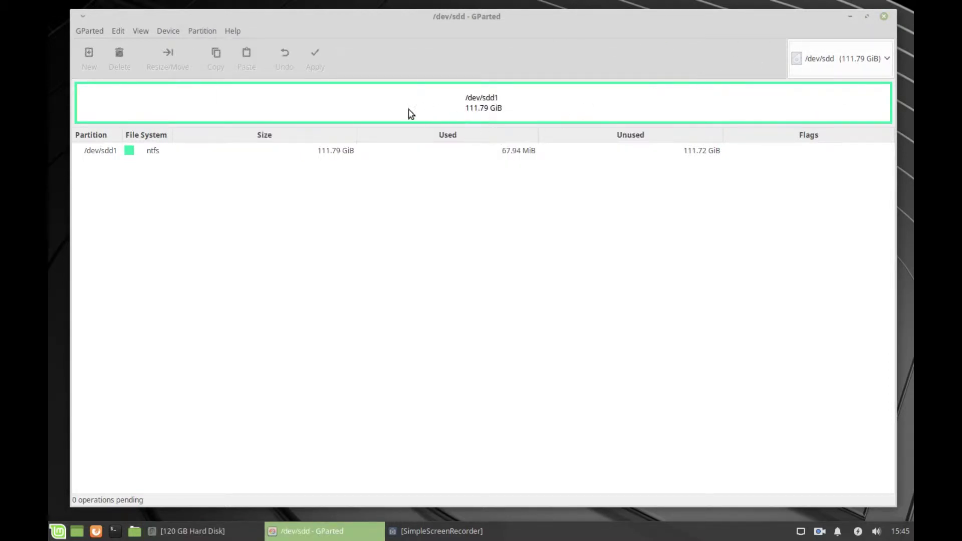
# Create a new gpt partition table on /dev/sdd, erasing the existing NTFS partition
pyautogui.click(374, 108)
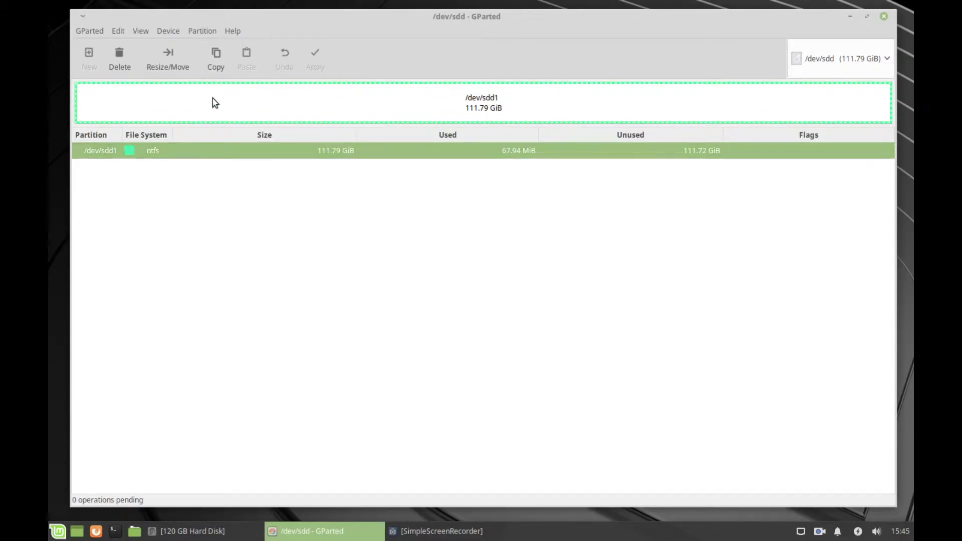
pyautogui.click(172, 34)
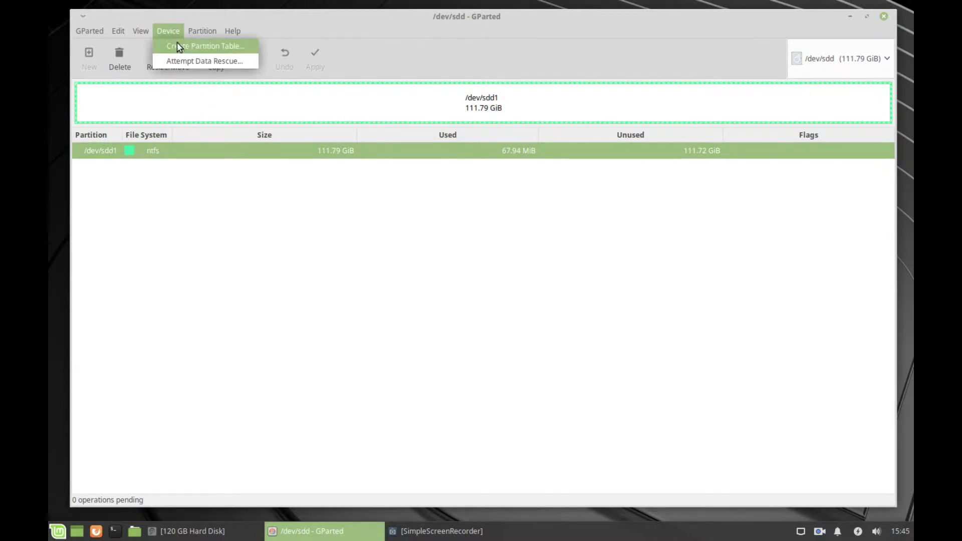
pyautogui.click(180, 46)
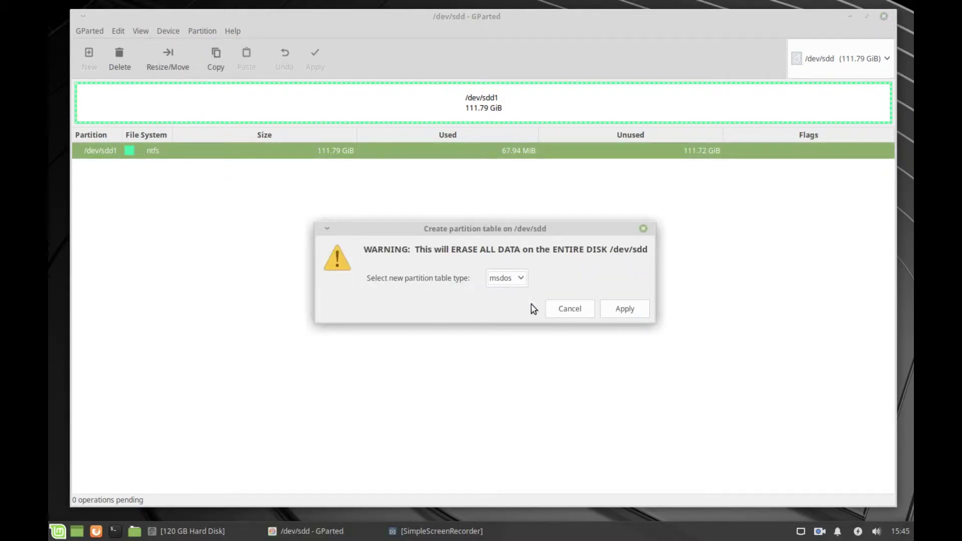
pyautogui.click(521, 280)
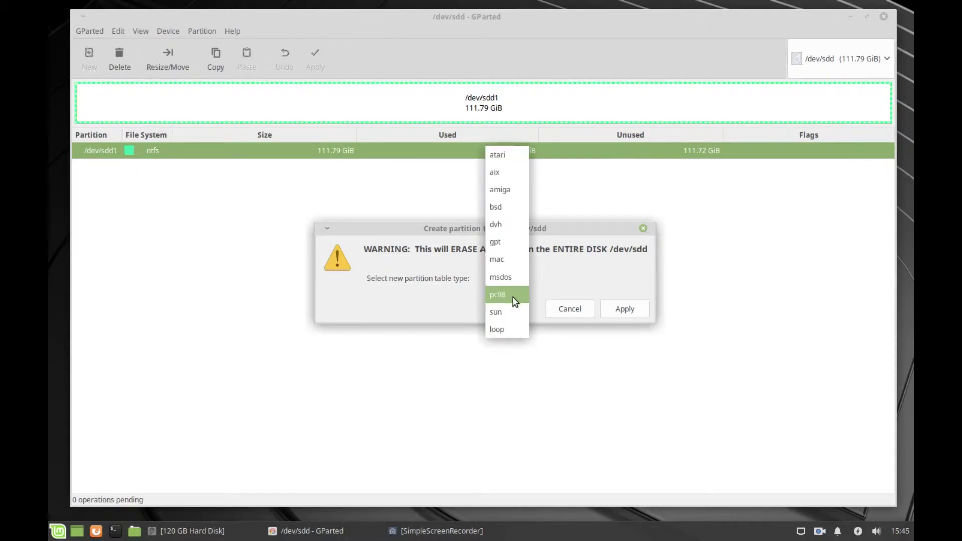
pyautogui.click(515, 246)
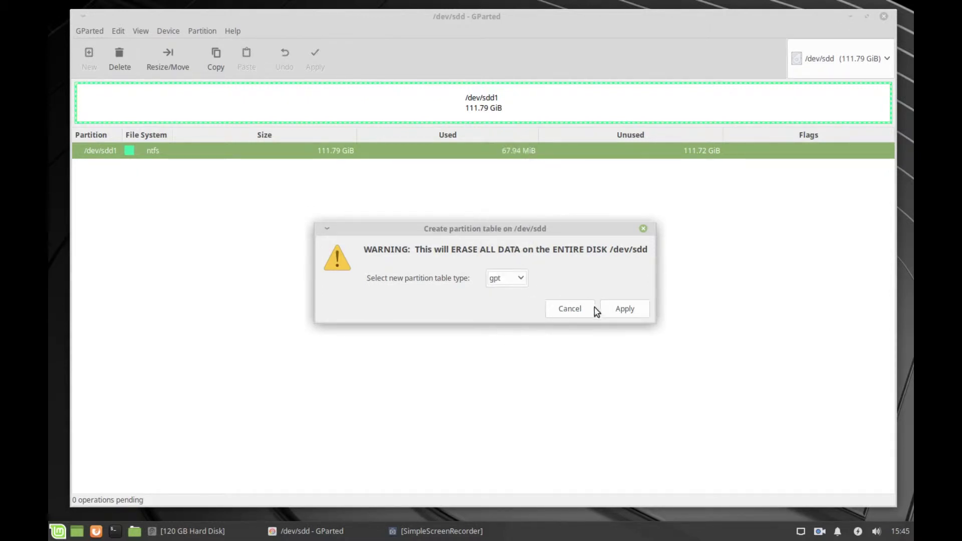
pyautogui.click(621, 308)
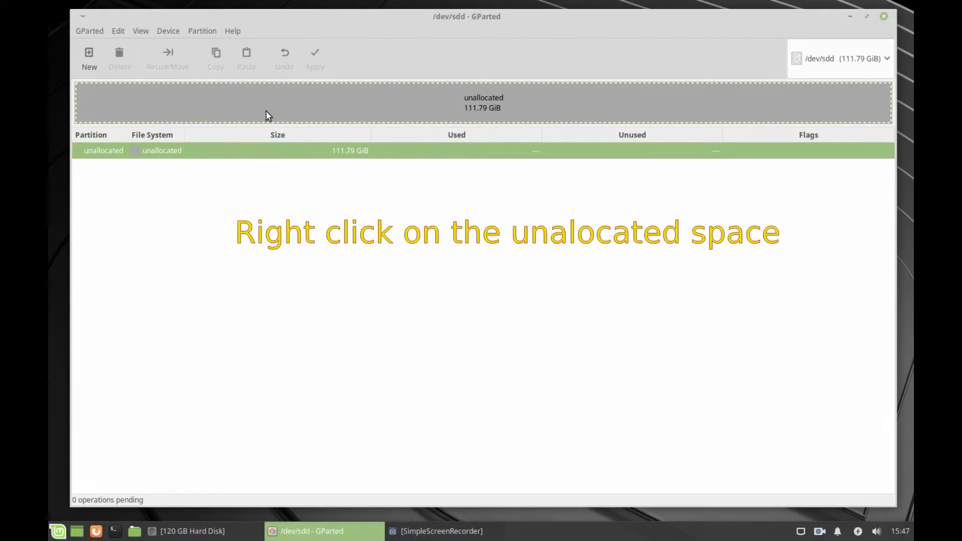
# Add a 2 MiB unformatted primary partition in the unallocated space of /dev/sdd
pyautogui.rightClick(283, 150)
pyautogui.click(309, 157)
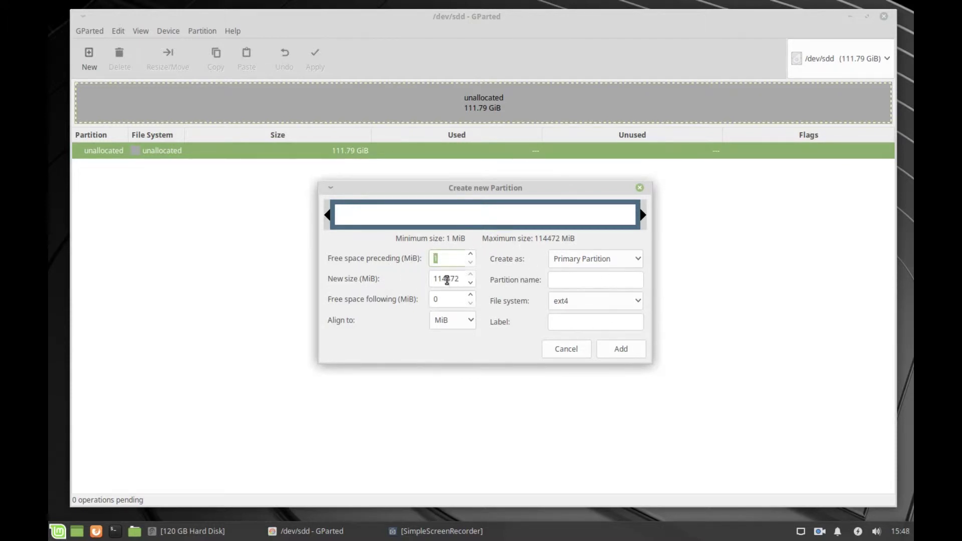
pyautogui.moveTo(462, 279); pyautogui.dragTo(422, 278)
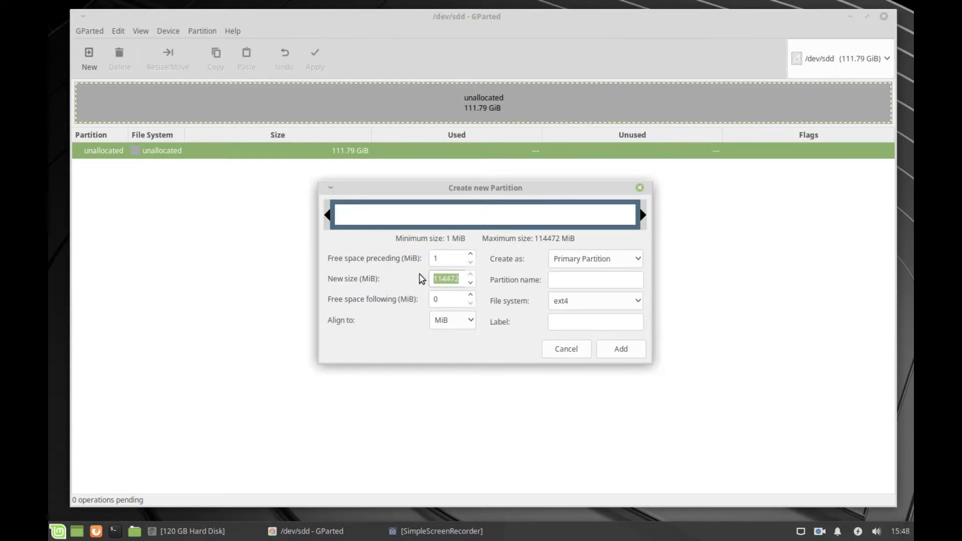
pyautogui.write('2')
pyautogui.click(624, 300)
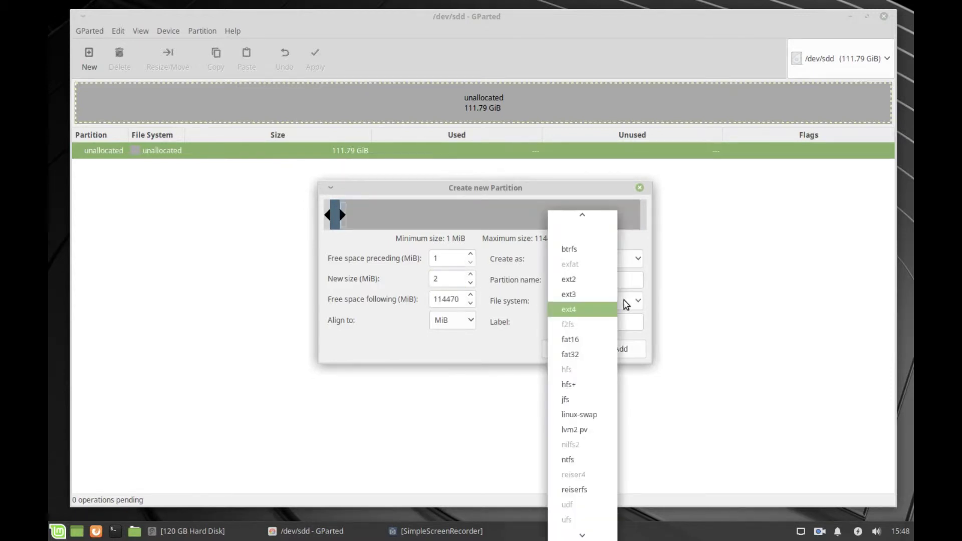
pyautogui.scroll(-1, 596, 535)
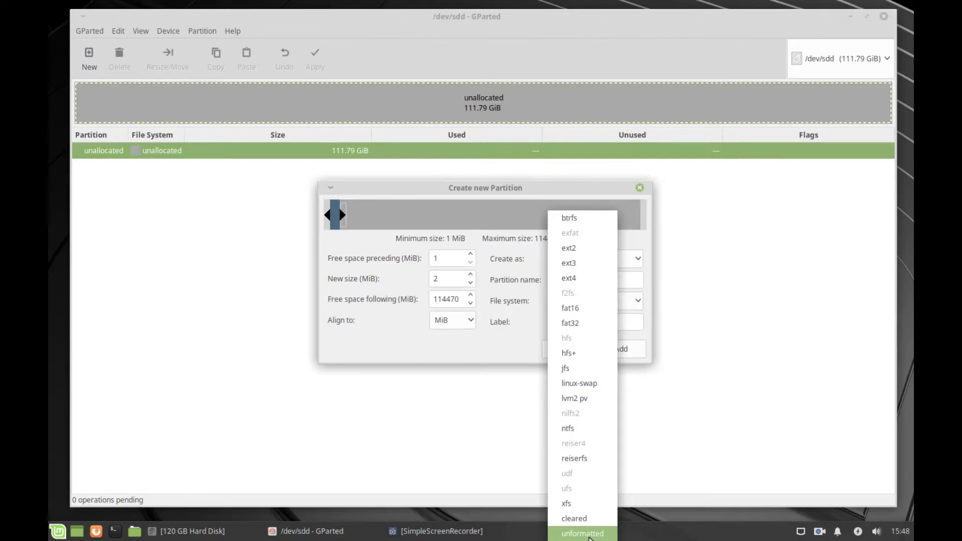
pyautogui.click(590, 535)
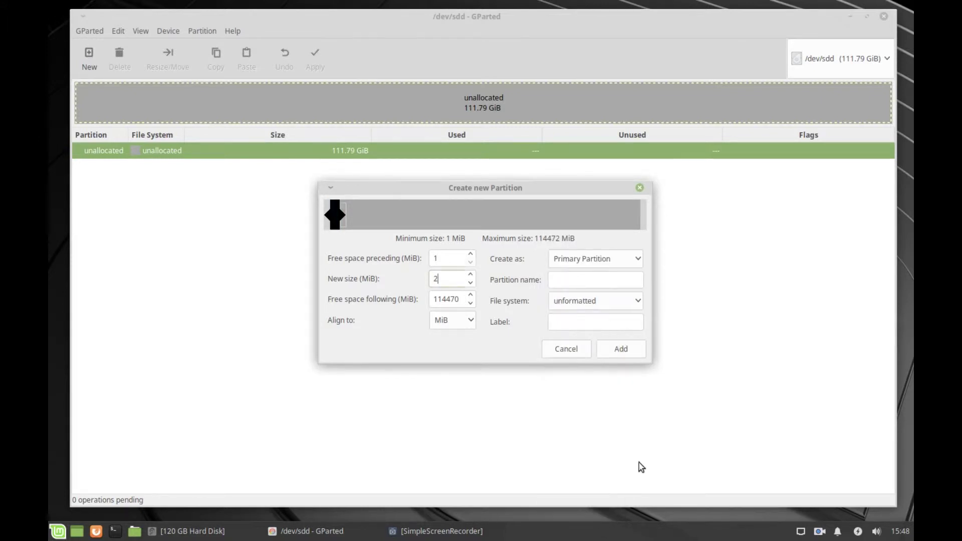
pyautogui.click(632, 352)
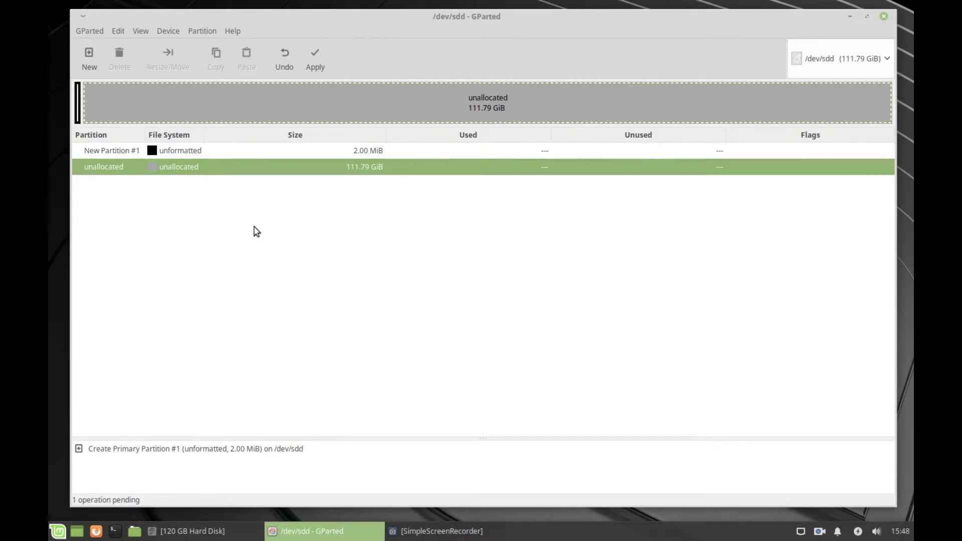
# Add a 200 MiB fat32 primary partition in the remaining unallocated space
pyautogui.rightClick(271, 97)
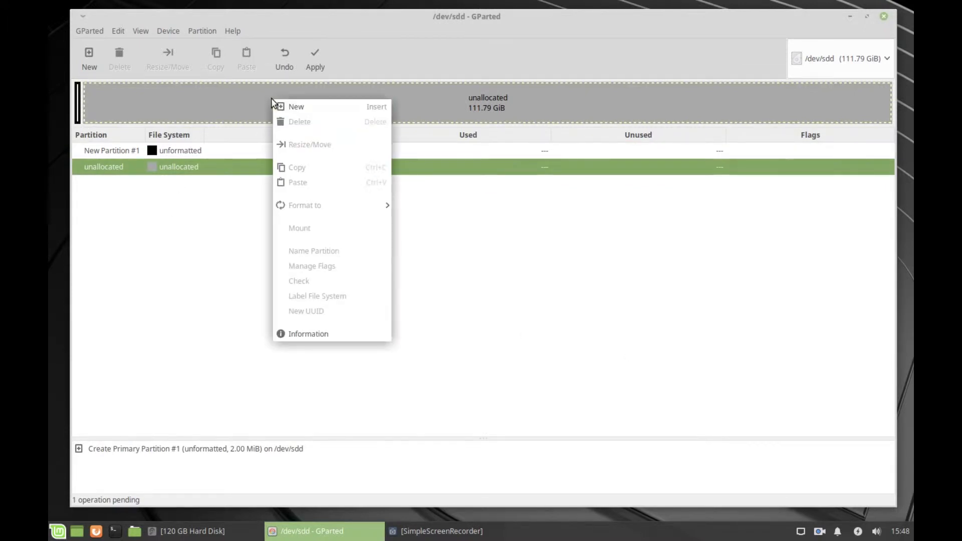
pyautogui.click(300, 106)
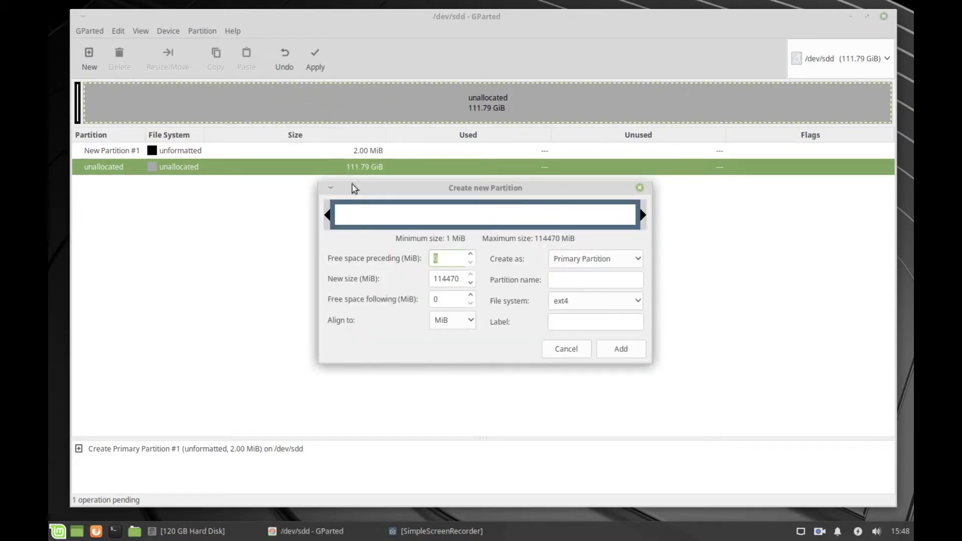
pyautogui.moveTo(459, 278); pyautogui.dragTo(414, 278)
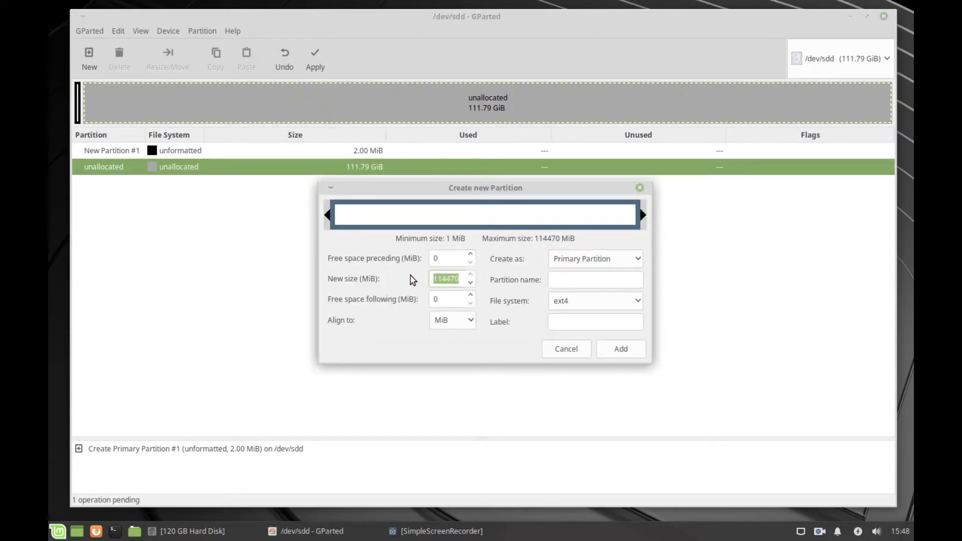
pyautogui.write('200')
pyautogui.click(643, 304)
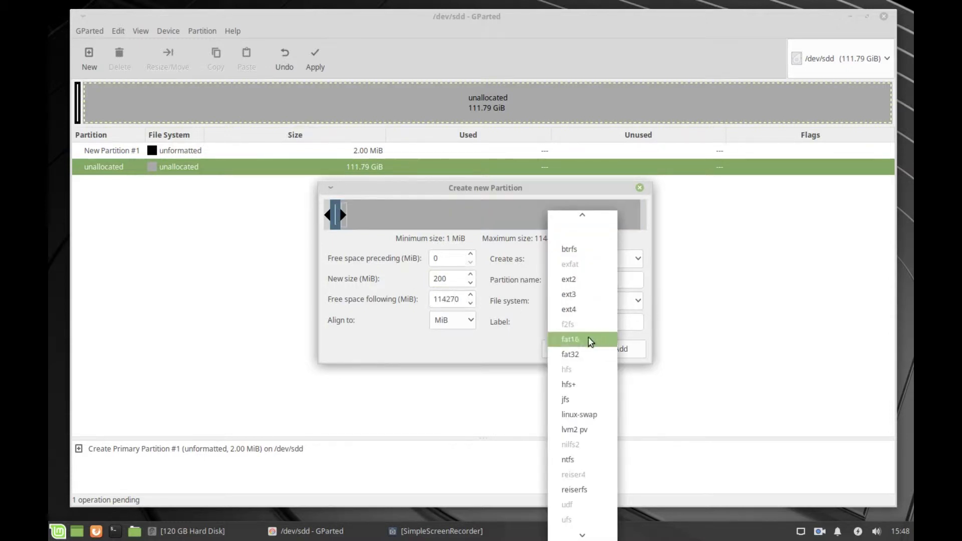
pyautogui.click(573, 355)
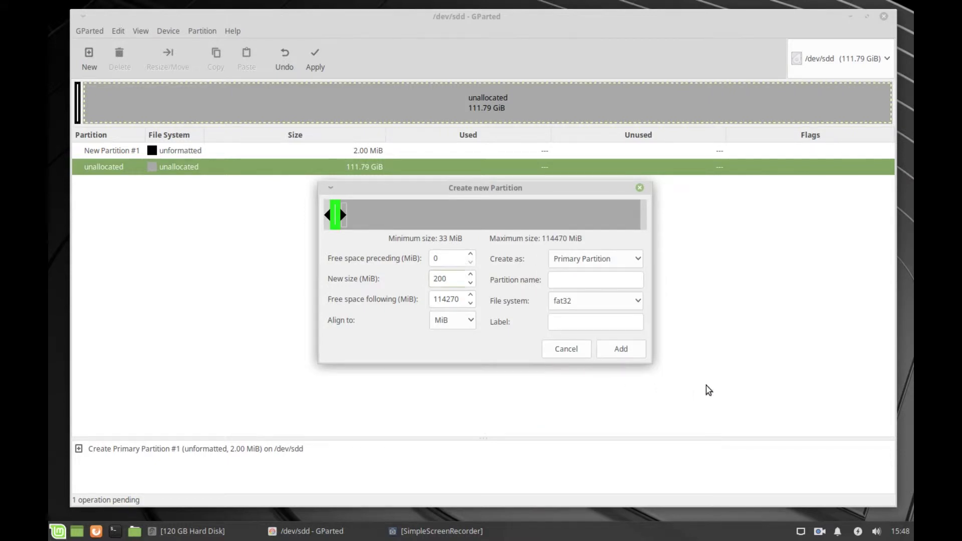
pyautogui.click(636, 351)
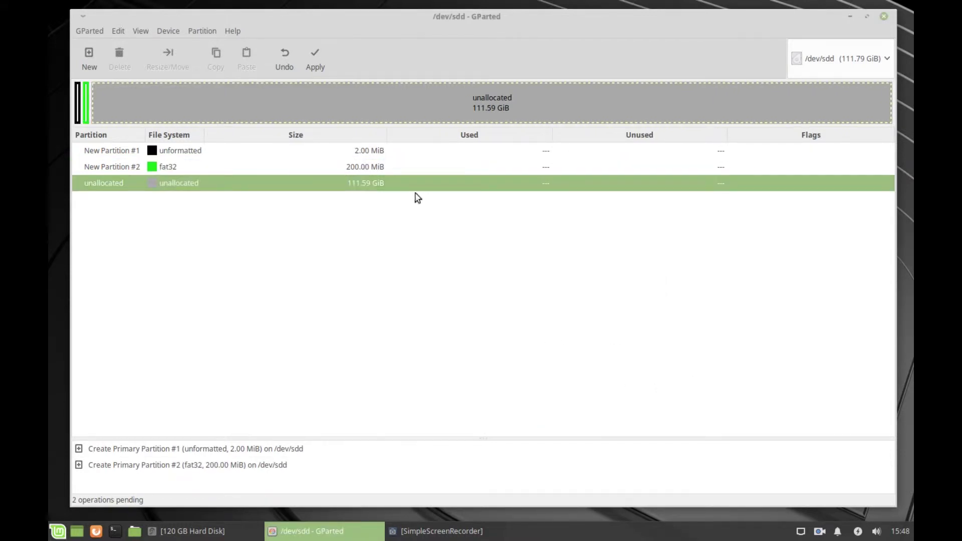
# Add an ext4 primary partition filling all the remaining unallocated space of /dev/sdd
pyautogui.rightClick(411, 106)
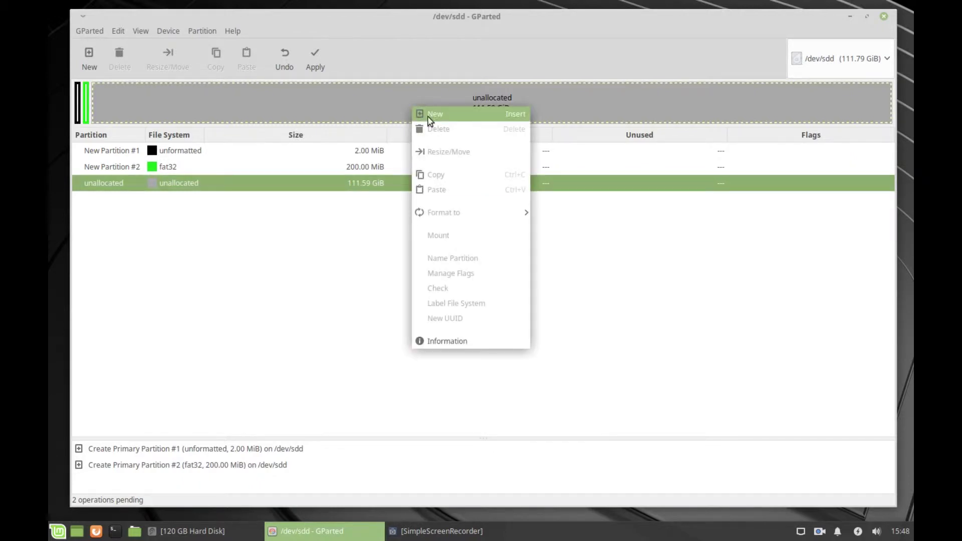
pyautogui.click(429, 116)
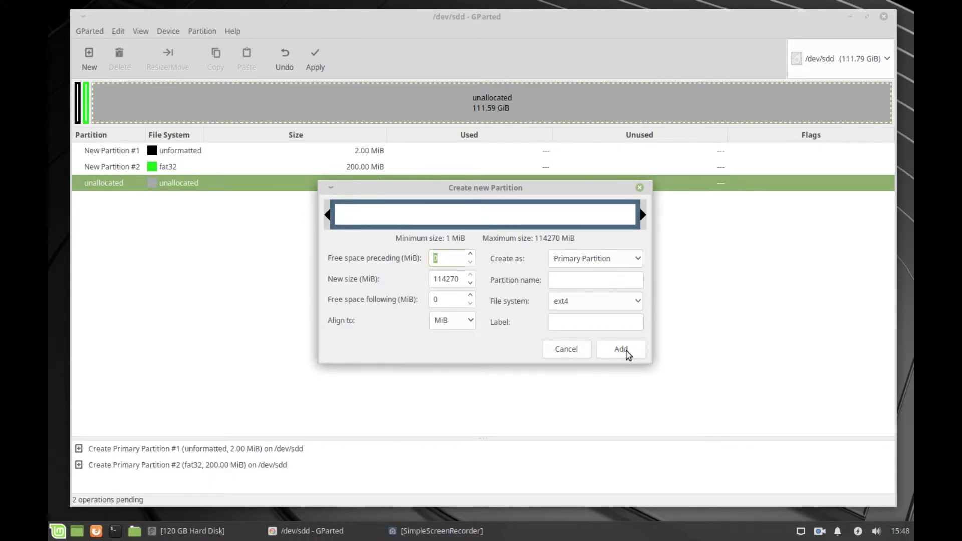
pyautogui.moveTo(643, 214); pyautogui.dragTo(473, 204)
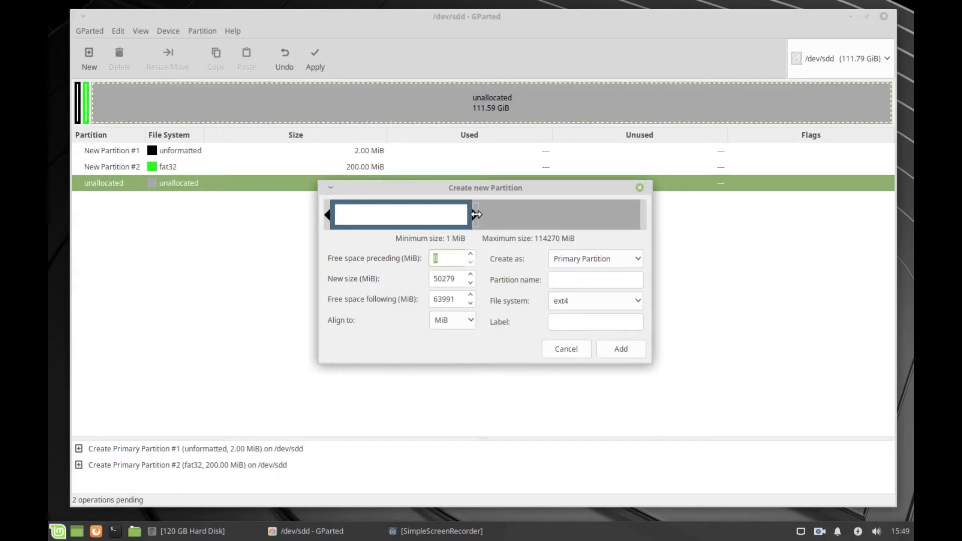
pyautogui.moveTo(476, 214); pyautogui.dragTo(739, 228)
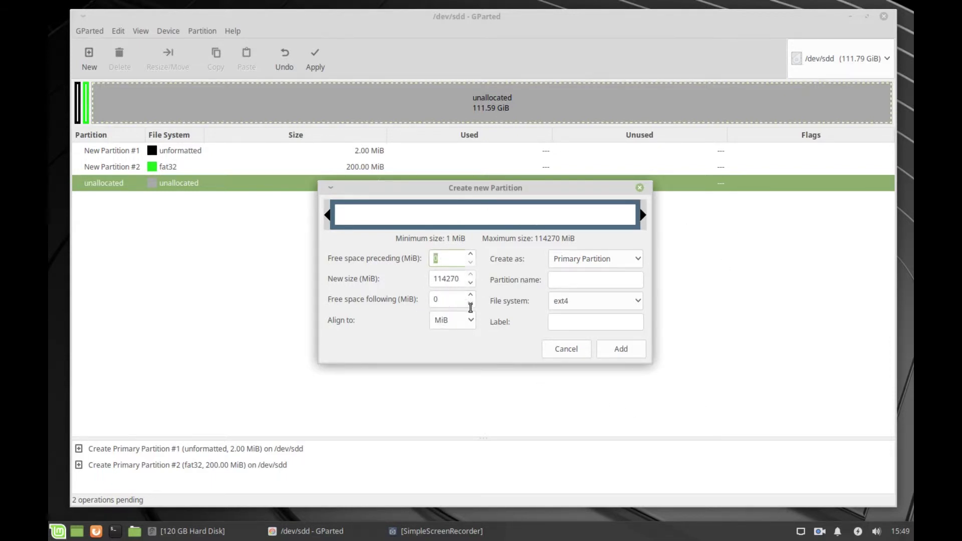
pyautogui.click(619, 349)
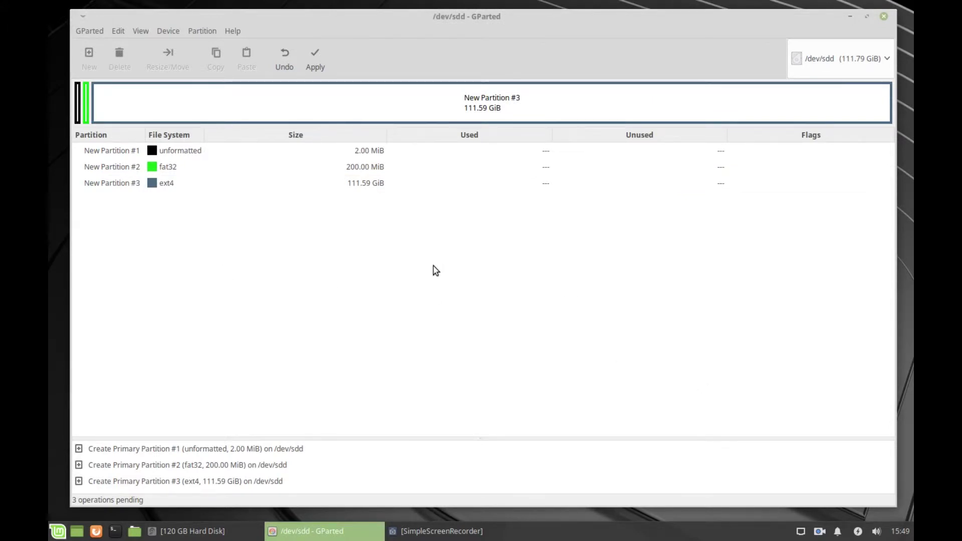
# Apply the pending partition operations to /dev/sdd and close the progress report
pyautogui.click(314, 64)
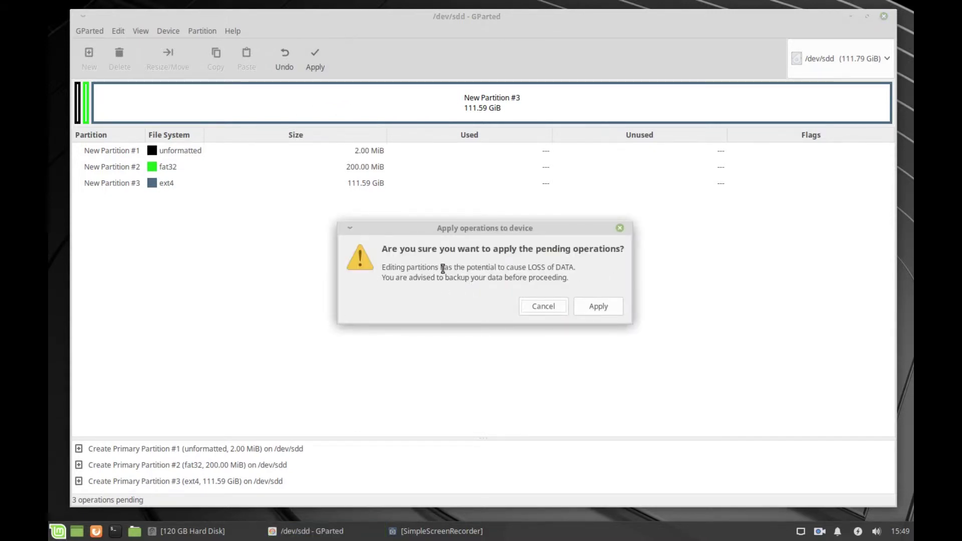
pyautogui.click(605, 308)
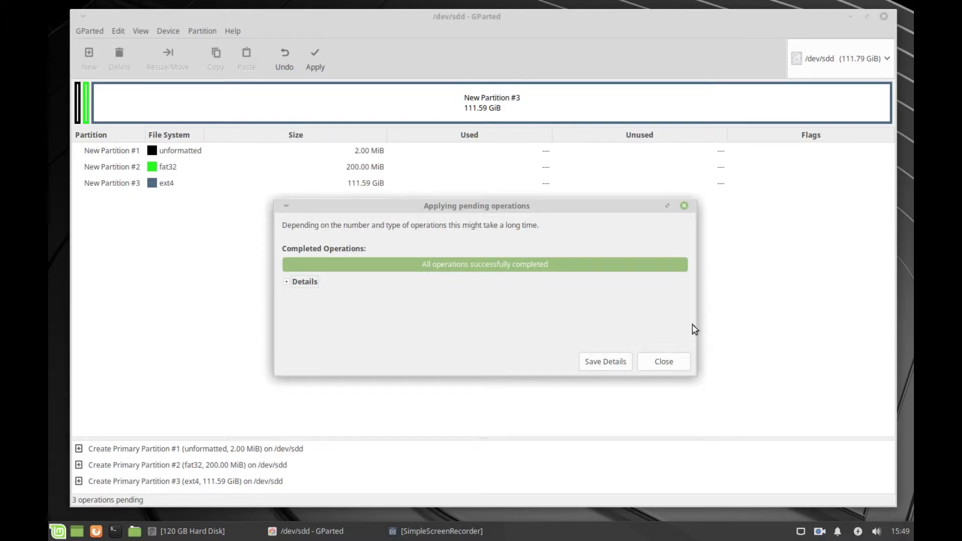
pyautogui.click(667, 366)
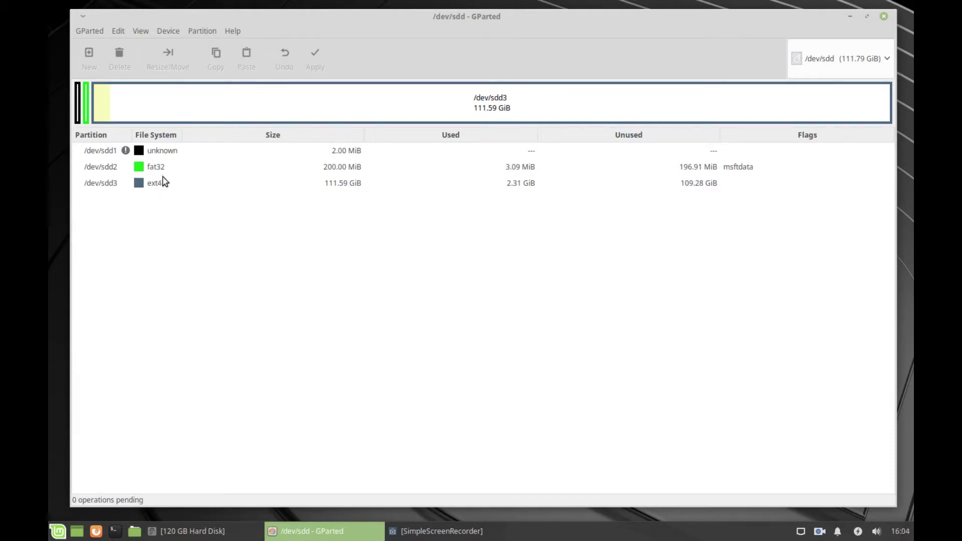
# Set the bios_grub flag on the 2 MiB partition /dev/sdd1 and close GParted
pyautogui.click(165, 153)
pyautogui.rightClick(164, 154)
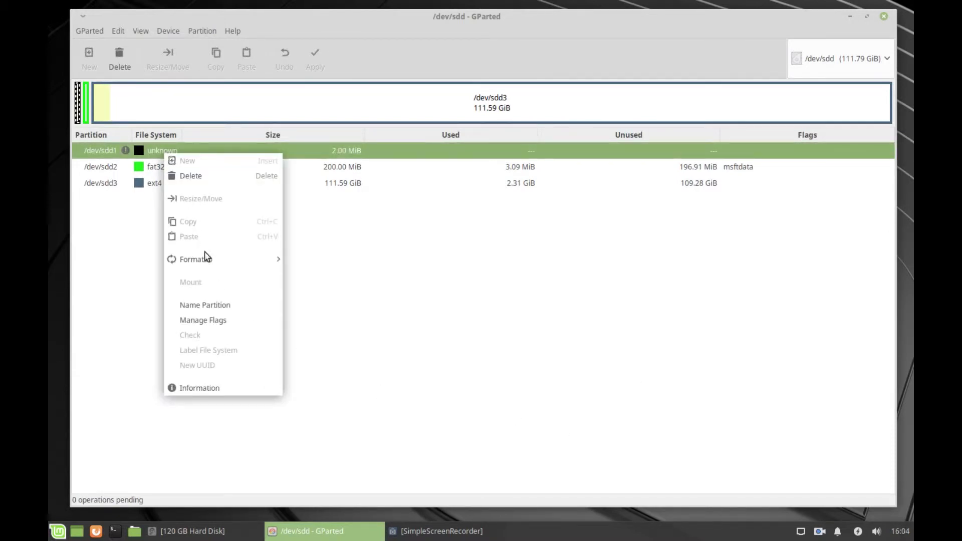
pyautogui.click(220, 320)
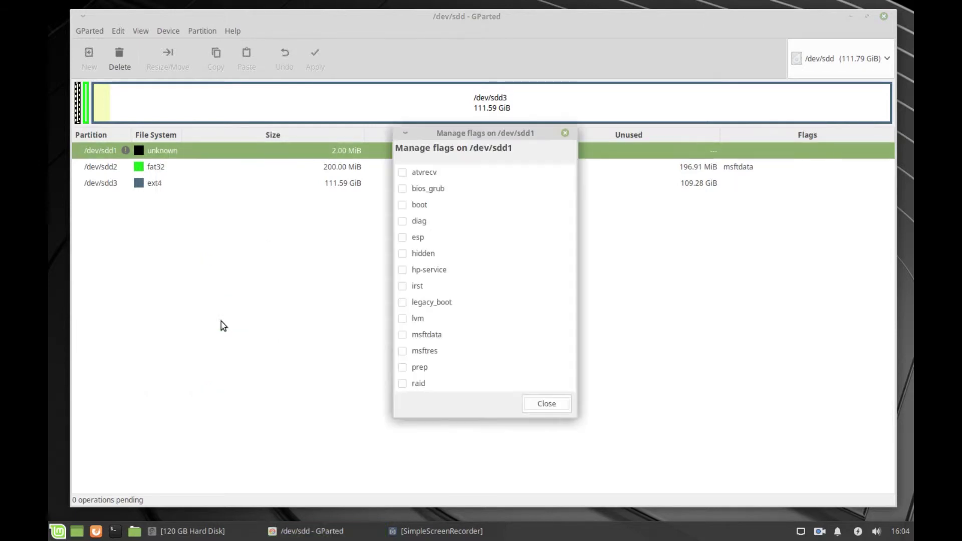
pyautogui.click(414, 193)
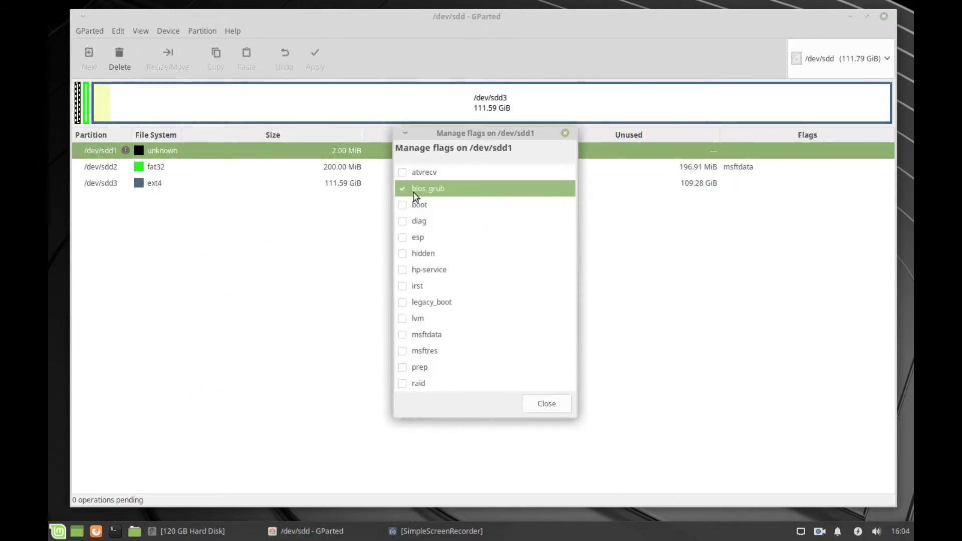
pyautogui.click(545, 406)
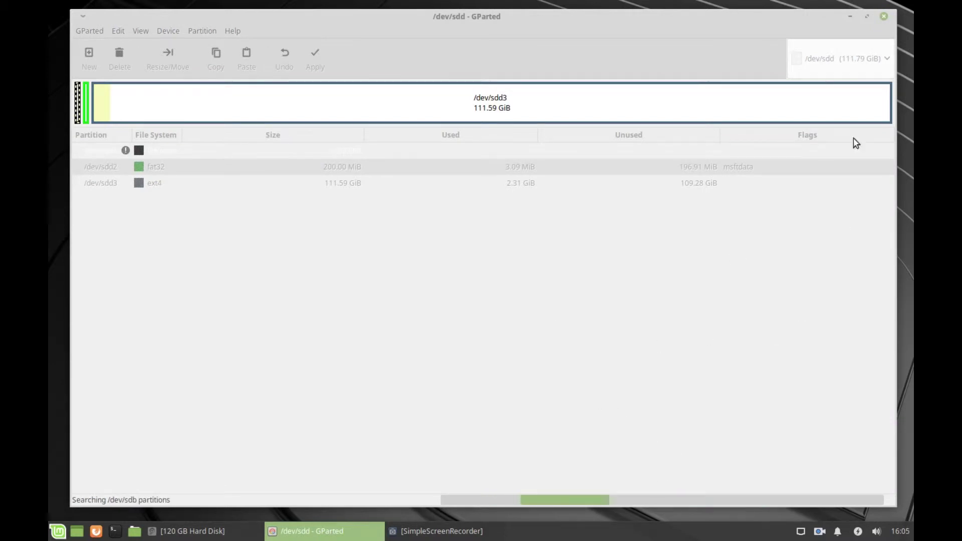
pyautogui.click(884, 17)
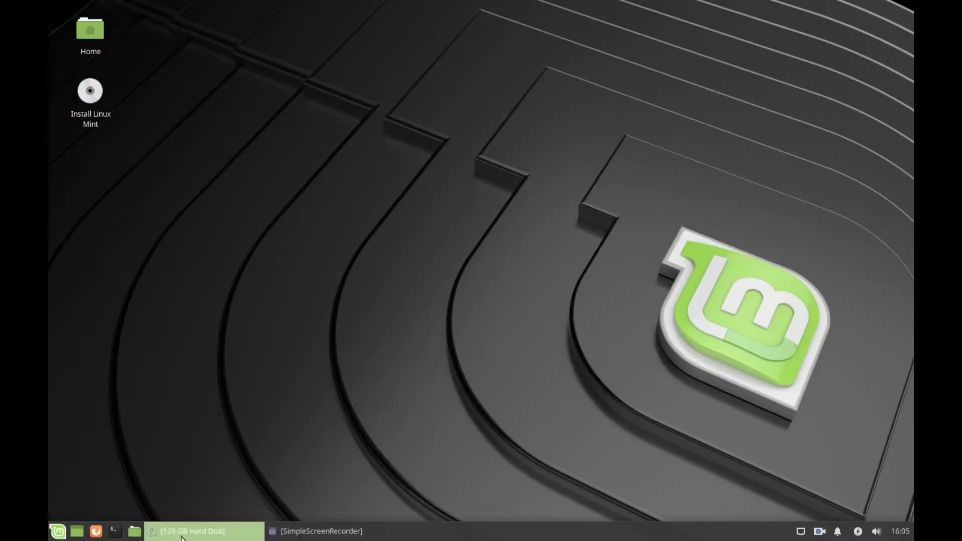
# Check the SABRENT disk's partitioning scheme and its three partitions in Disks, then close it
pyautogui.click(201, 531)
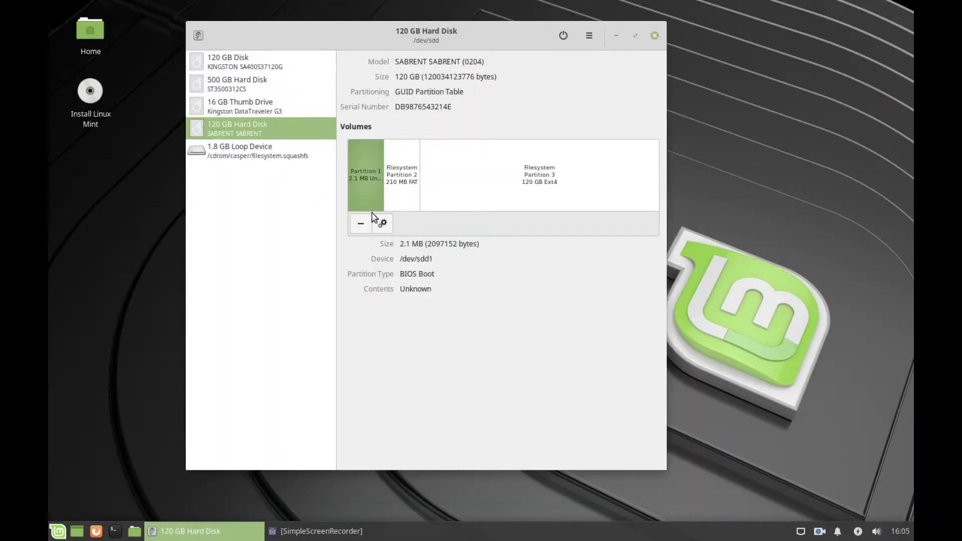
pyautogui.moveTo(434, 274); pyautogui.dragTo(405, 274)
pyautogui.moveTo(465, 93); pyautogui.dragTo(393, 98)
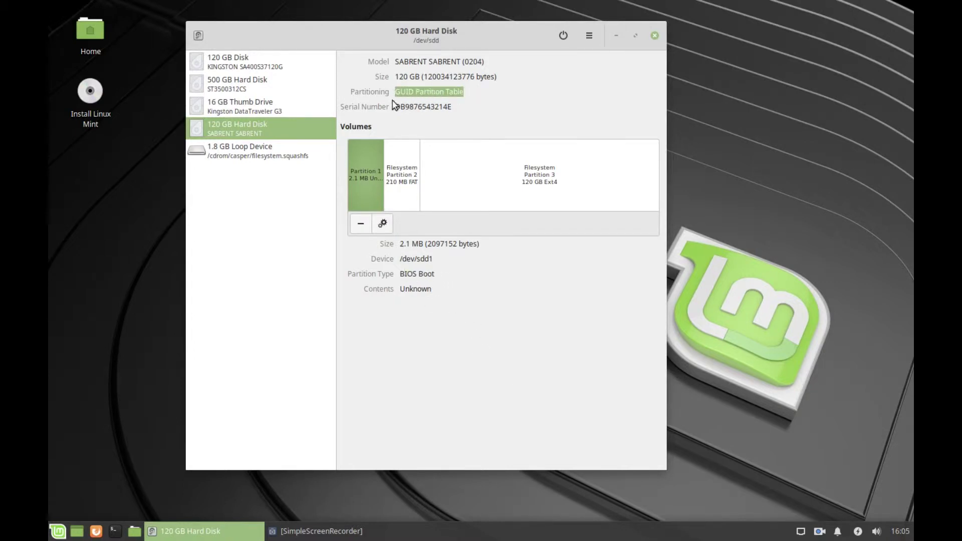
pyautogui.click(411, 184)
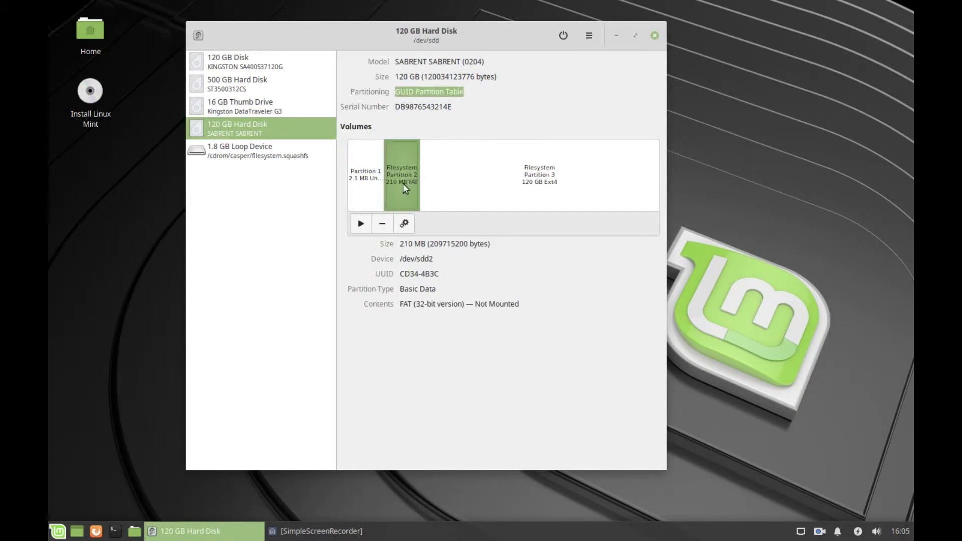
pyautogui.click(533, 189)
pyautogui.click(366, 195)
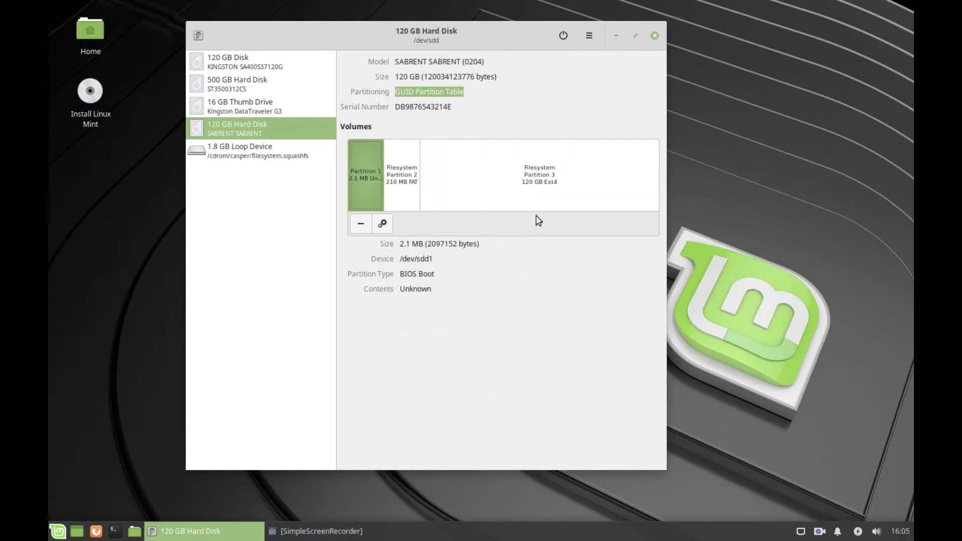
pyautogui.click(654, 36)
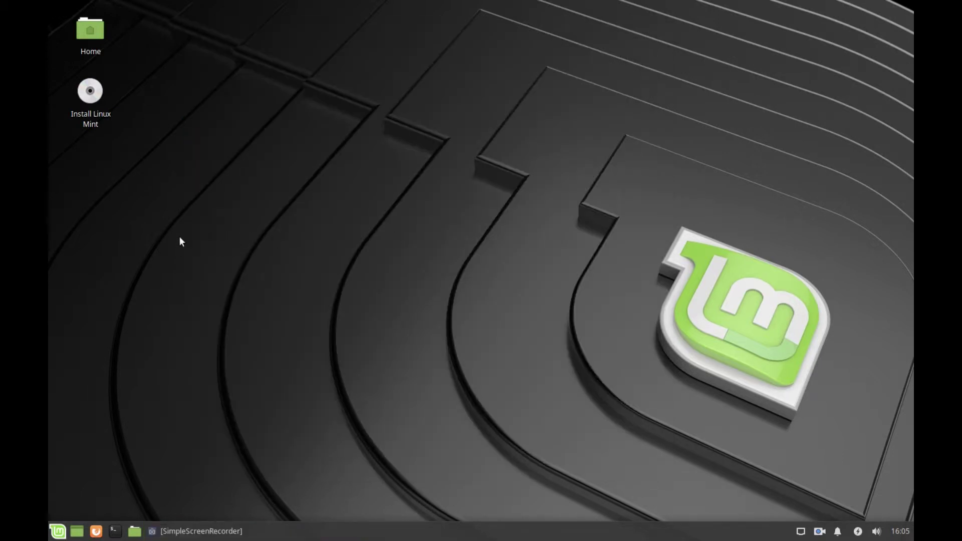
# Start the Linux Mint installer with English as the language and English (UK) as the keyboard layout
pyautogui.click(91, 95)
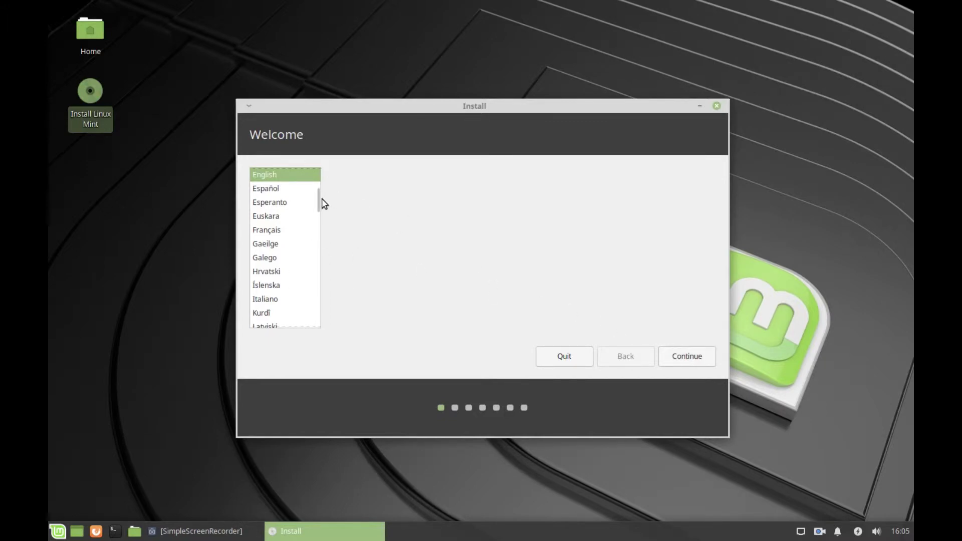
pyautogui.moveTo(320, 205); pyautogui.dragTo(316, 193)
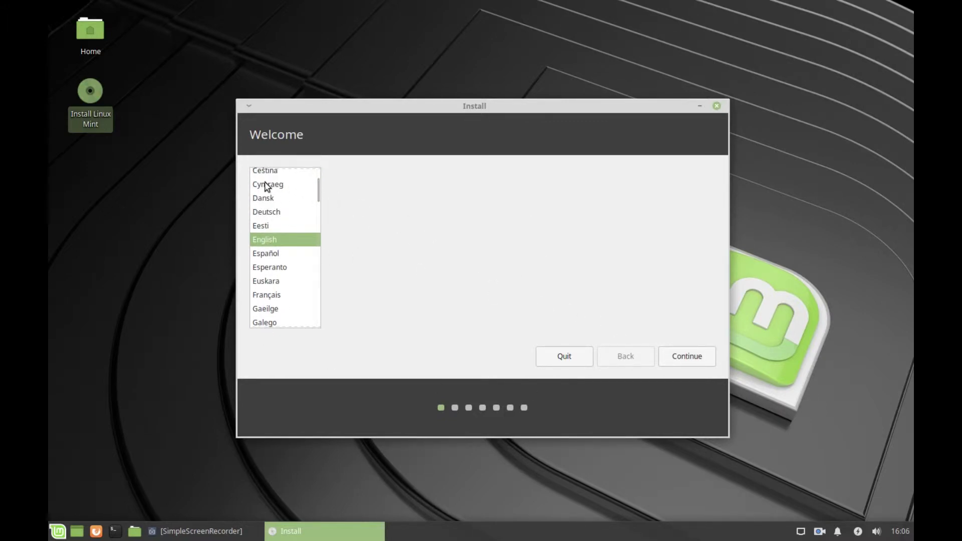
pyautogui.click(693, 358)
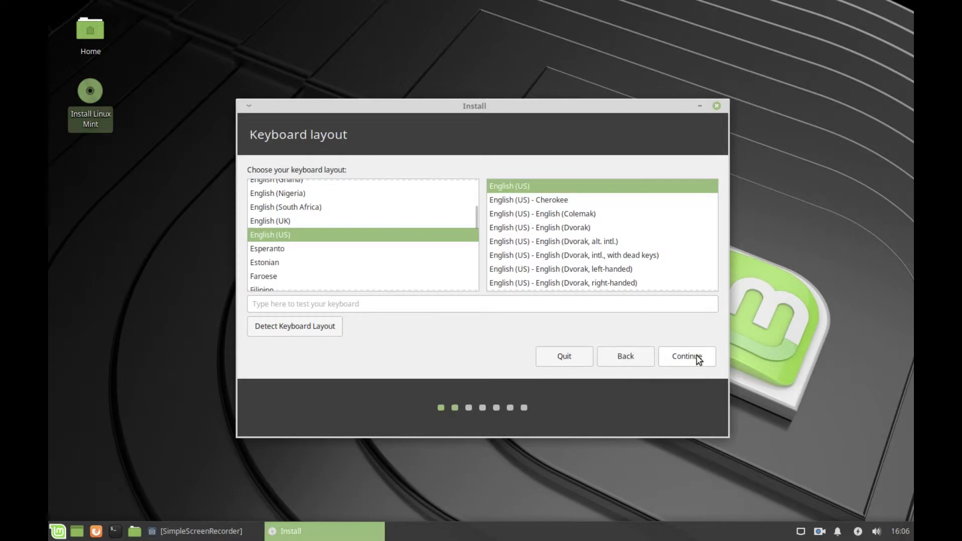
pyautogui.click(274, 221)
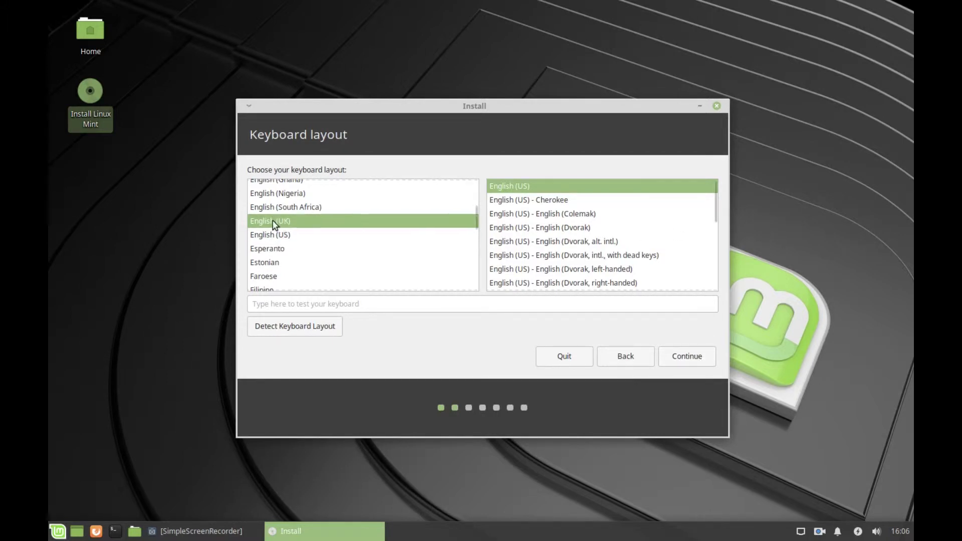
pyautogui.click(702, 361)
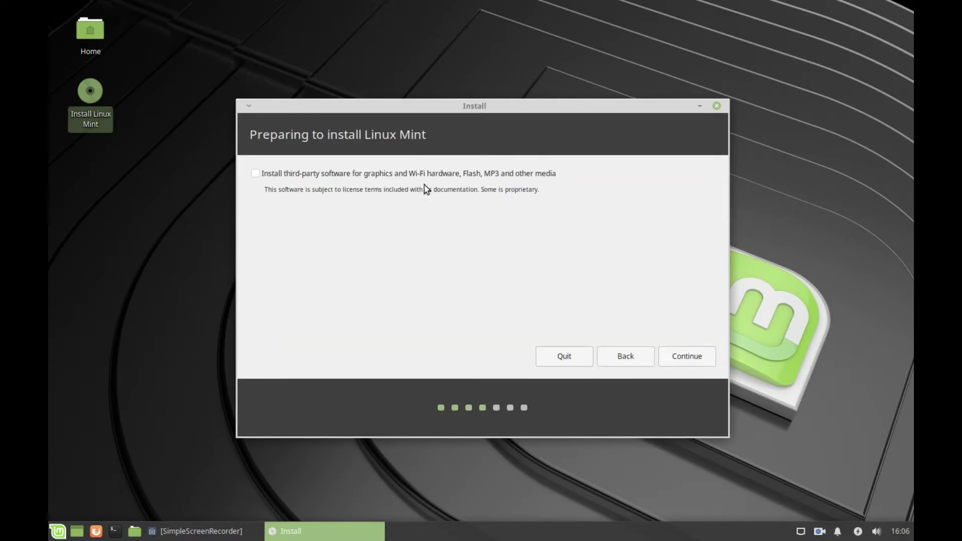
# Include third-party software in the installation and let the installer unmount the partitions in use on /dev/sdb
pyautogui.click(256, 175)
pyautogui.click(682, 358)
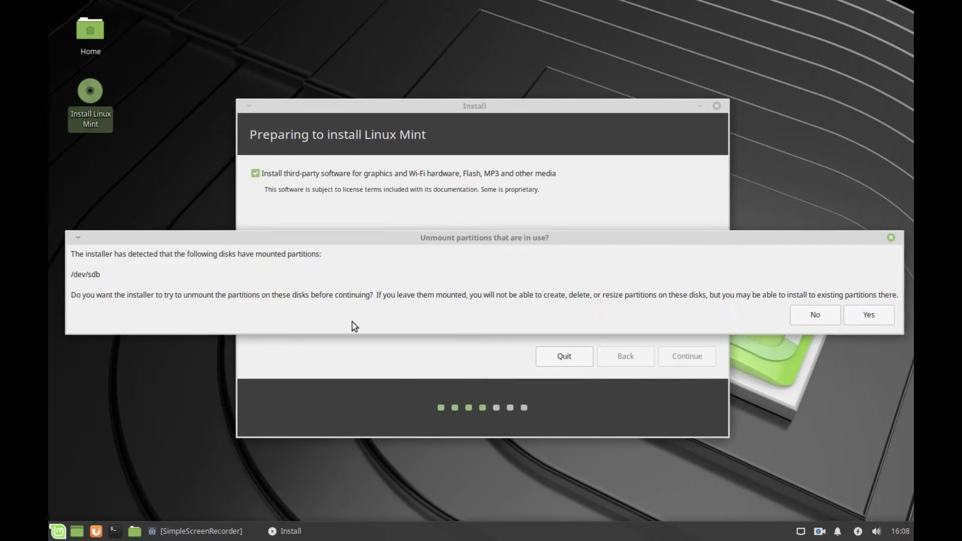
pyautogui.click(871, 318)
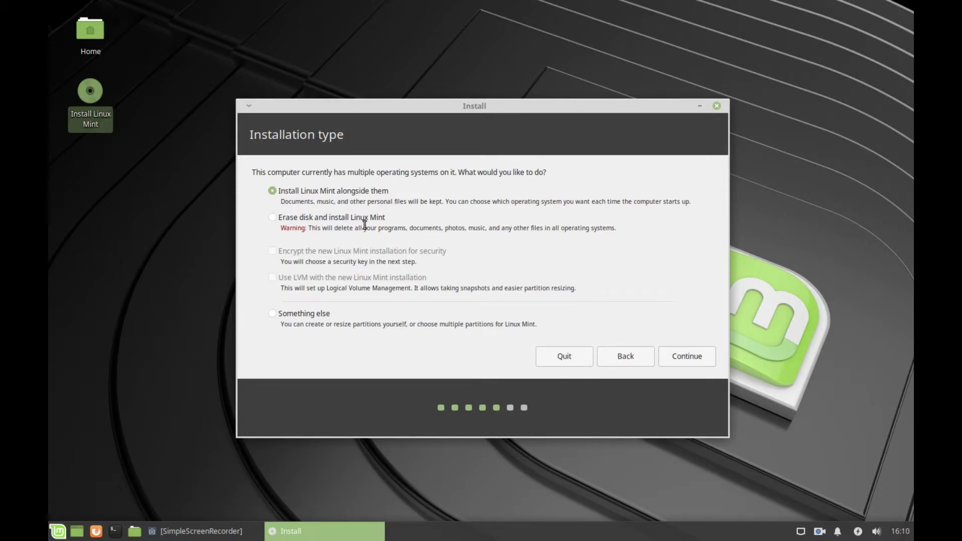
# Choose the "Something else" installation type and review the biosgrub and fat32 partitions of /dev/sdd
pyautogui.click(273, 314)
pyautogui.click(661, 356)
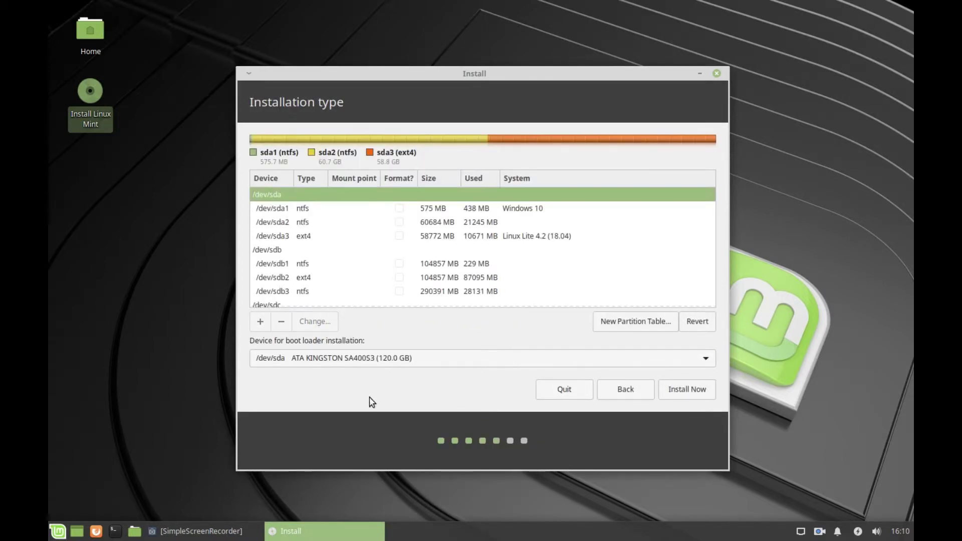
pyautogui.scroll(-3, 422, 266)
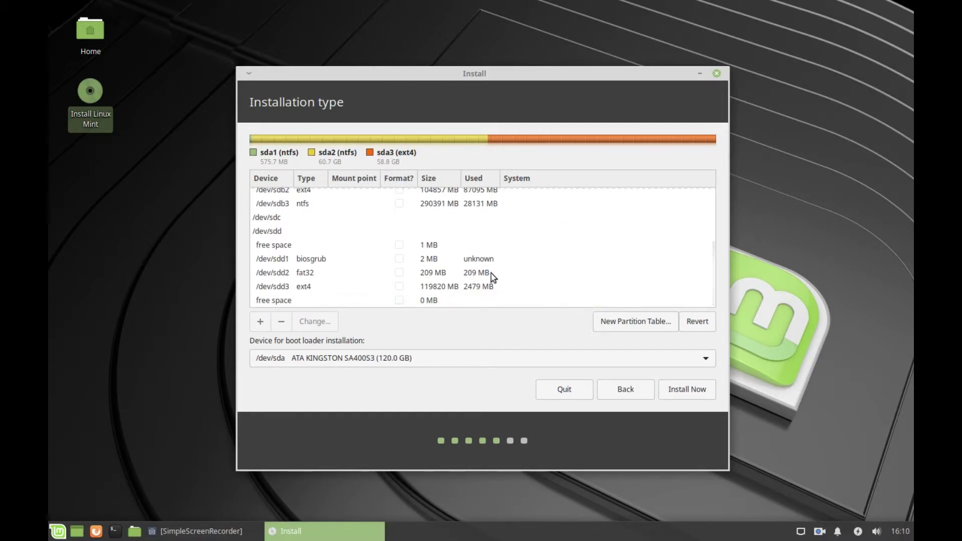
pyautogui.click(270, 234)
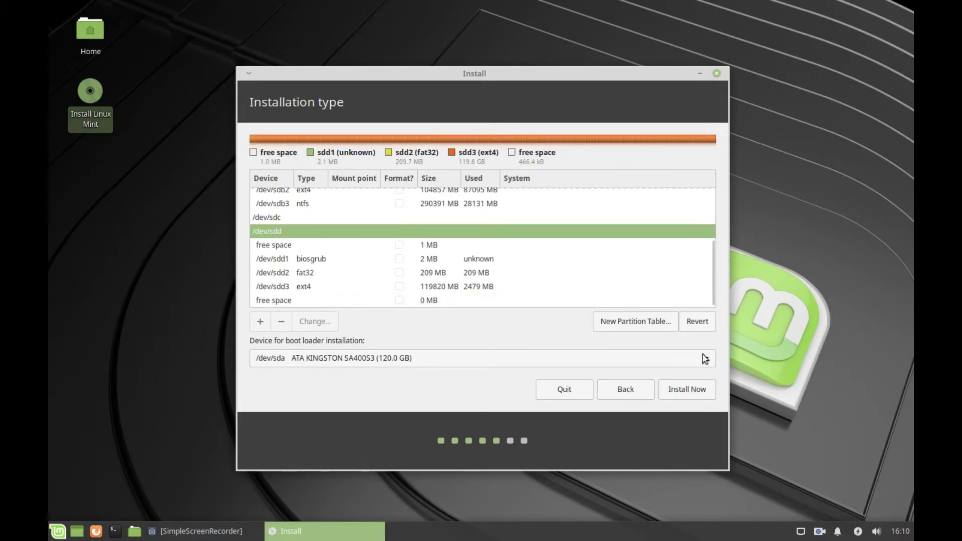
pyautogui.click(320, 265)
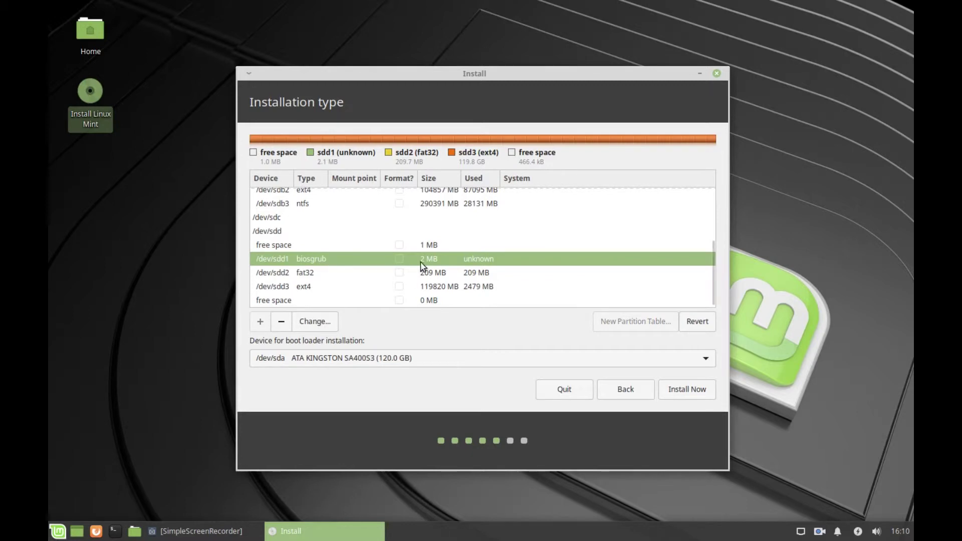
pyautogui.click(317, 278)
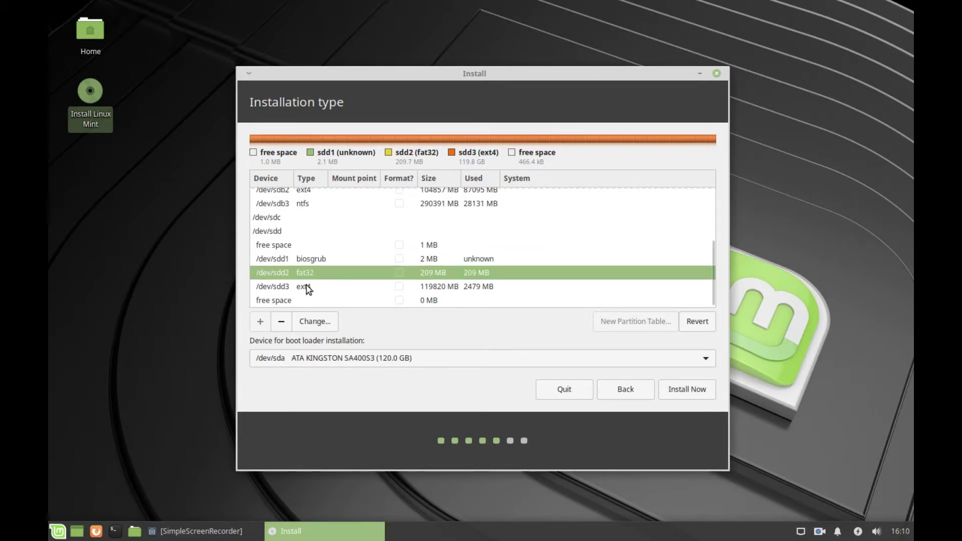
# Set /dev/sdd3 to be formatted as Ext4 journaling file system, assign its mount point, and write the changes to disk
pyautogui.click(307, 288)
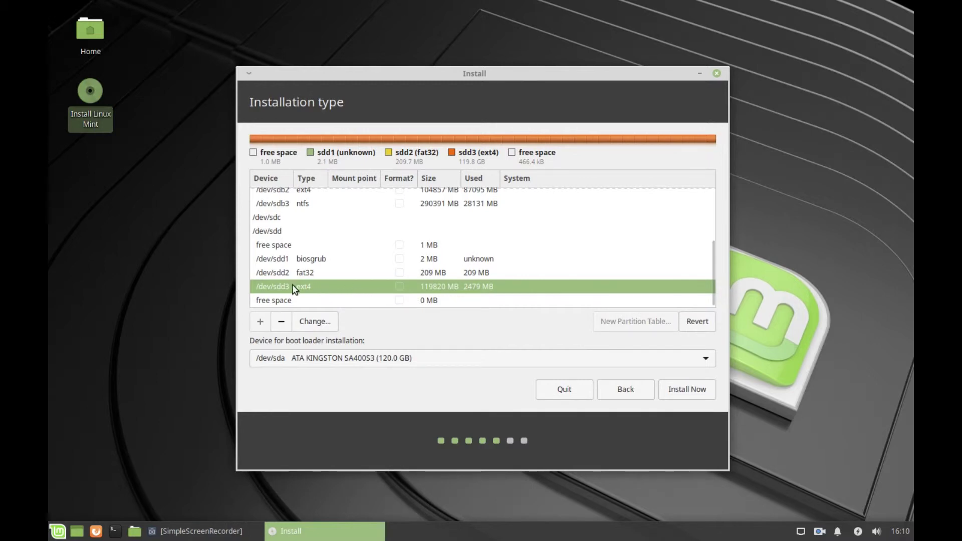
pyautogui.click(302, 323)
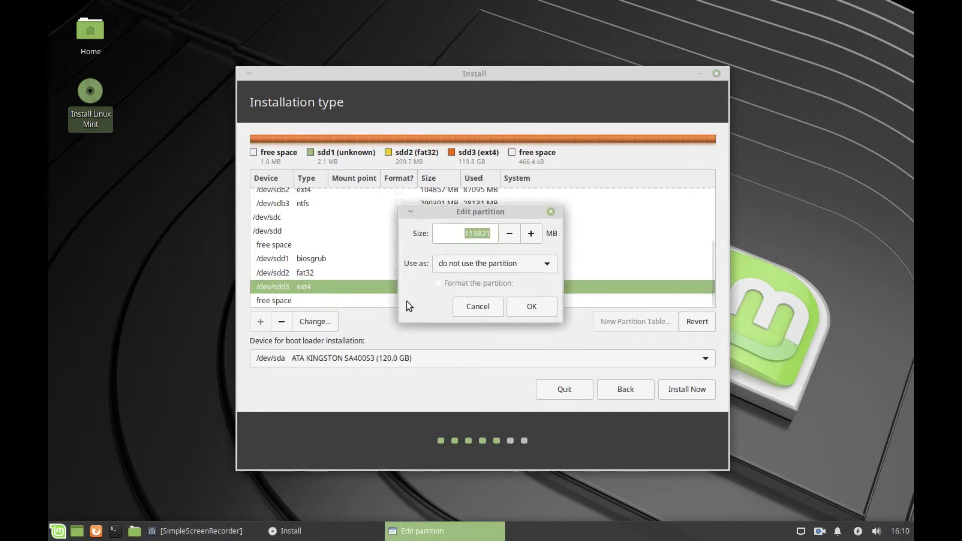
pyautogui.click(547, 264)
pyautogui.click(518, 61)
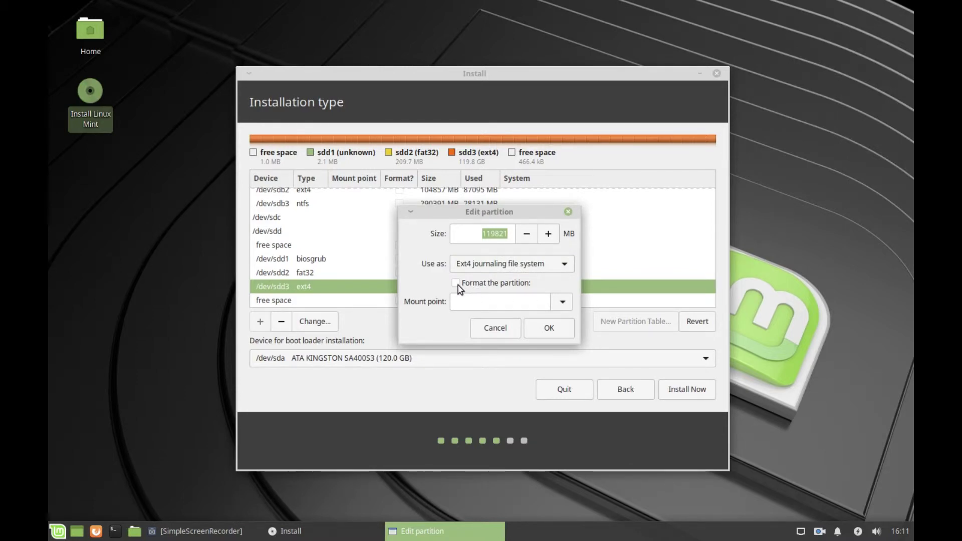
pyautogui.click(557, 302)
pyautogui.click(518, 326)
pyautogui.click(455, 283)
pyautogui.click(551, 330)
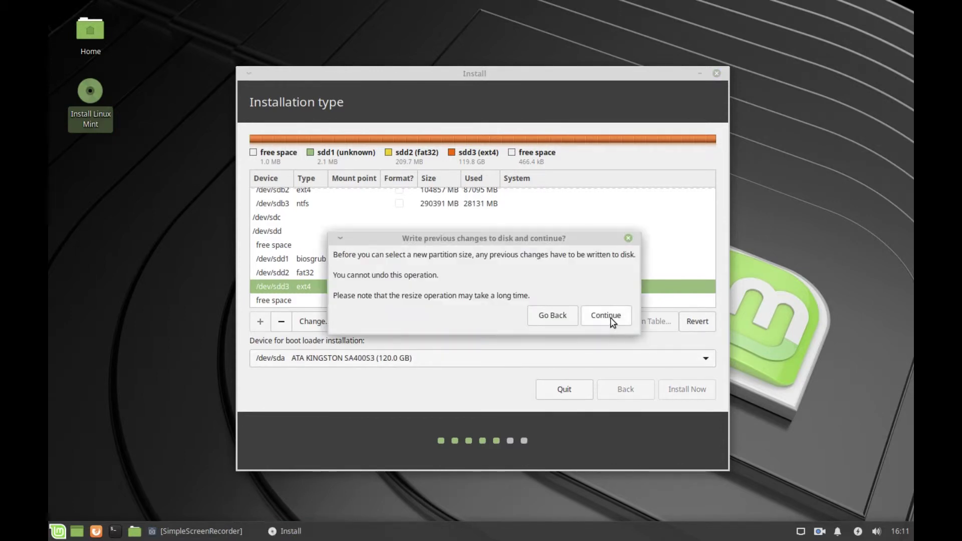
pyautogui.click(609, 315)
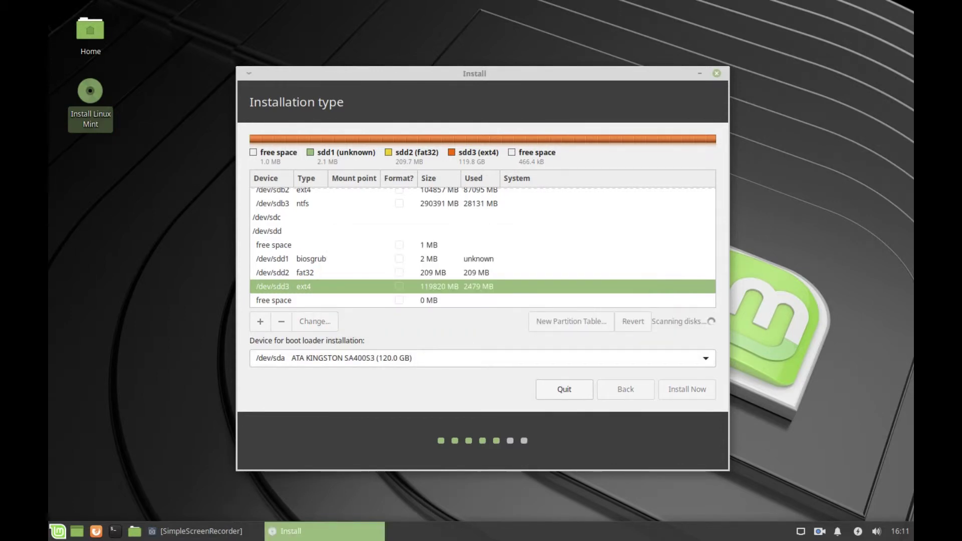
# Set the device for boot loader installation to the external drive /dev/sdd SABRENT (120.0 GB)
pyautogui.click(482, 357)
pyautogui.press('Down')
pyautogui.press('Down')
pyautogui.press('Down')
pyautogui.press('Down')
pyautogui.press('Down')
pyautogui.press('Down')
pyautogui.press('Down')
pyautogui.press('Down')
pyautogui.press('Down')
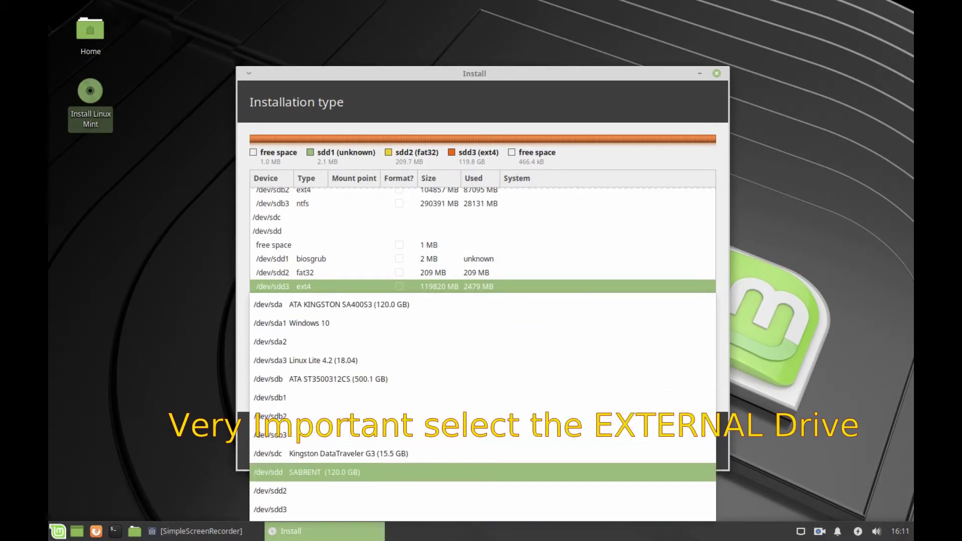
pyautogui.press('Return')
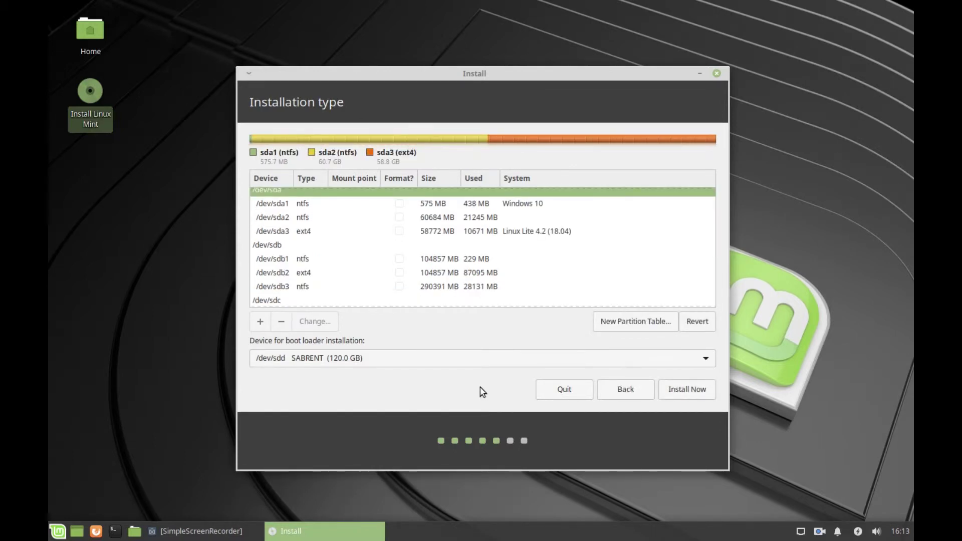
# Review the /dev/sdd partitions, start the installation without formatting /dev/sdd3, and accept London as the location
pyautogui.scroll(1, 576, 254)
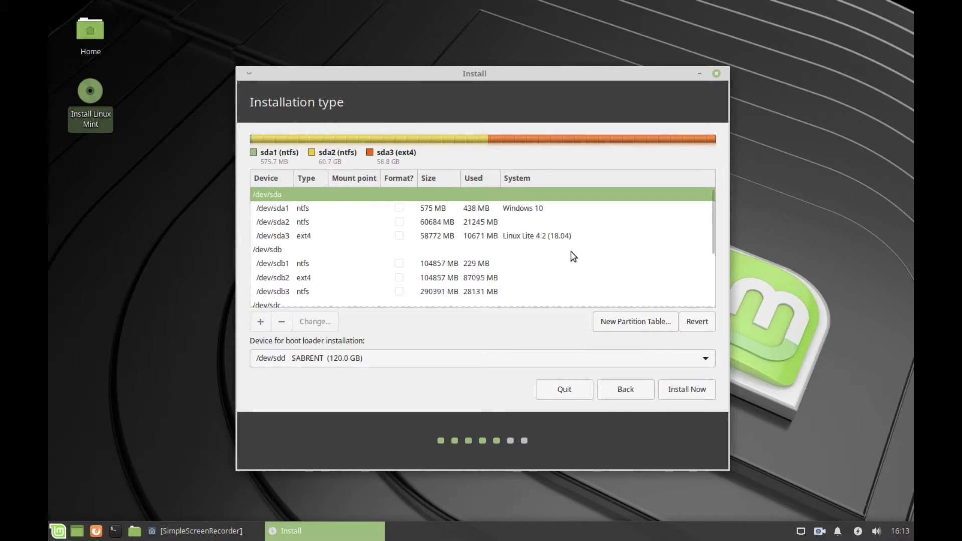
pyautogui.scroll(-3, 569, 256)
pyautogui.scroll(-2, 573, 256)
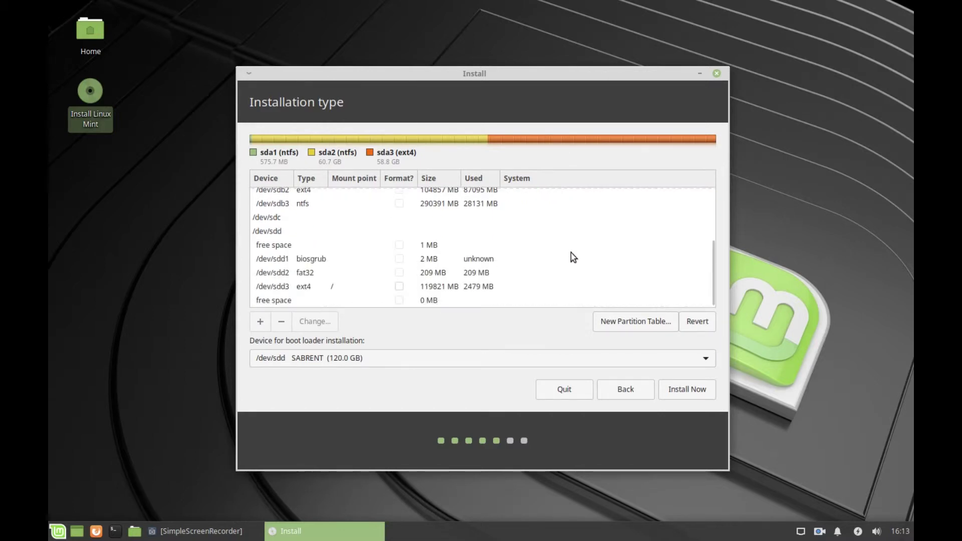
pyautogui.click(485, 259)
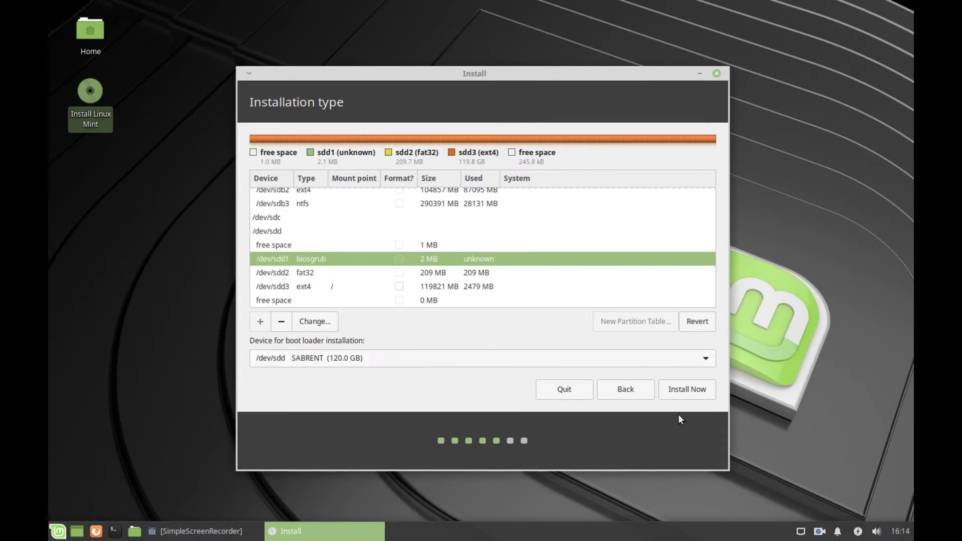
pyautogui.click(696, 392)
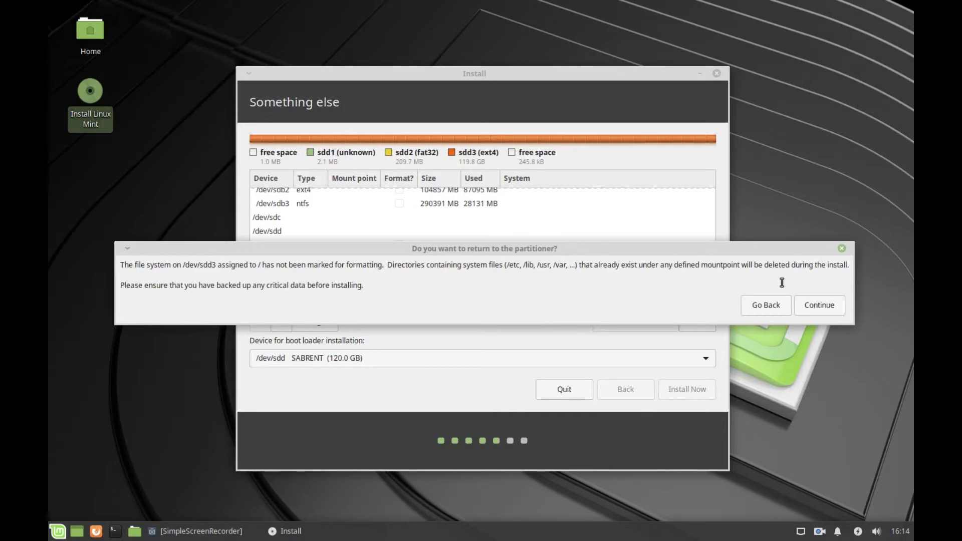
pyautogui.click(824, 310)
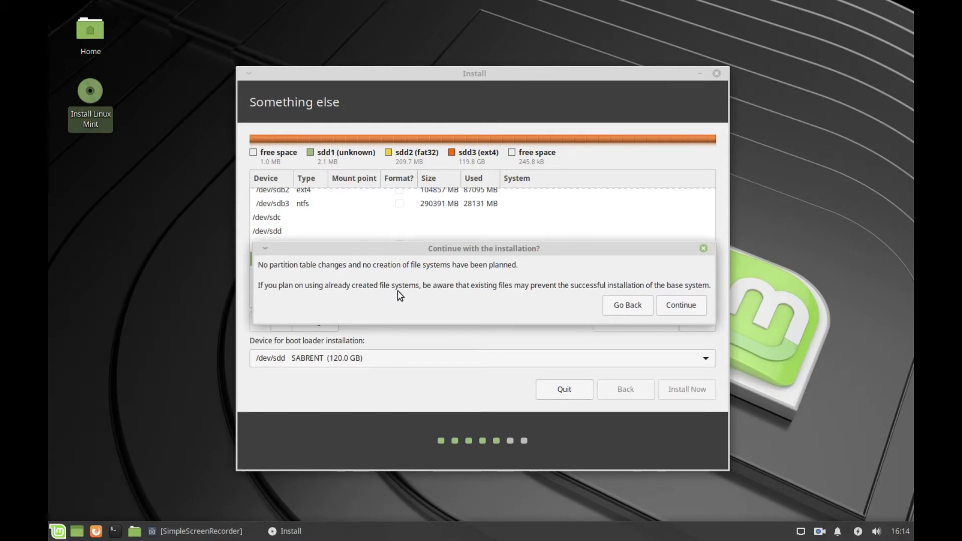
pyautogui.click(673, 305)
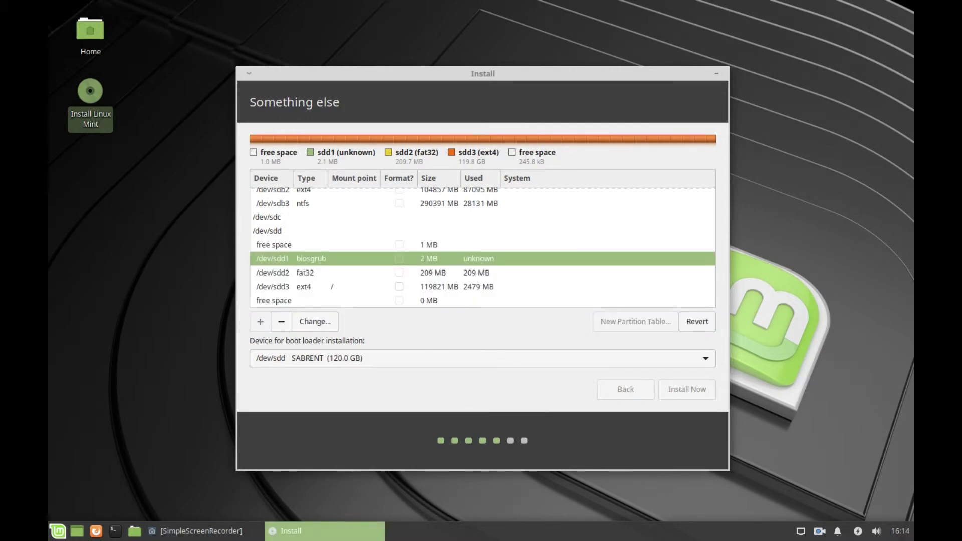
pyautogui.click(699, 395)
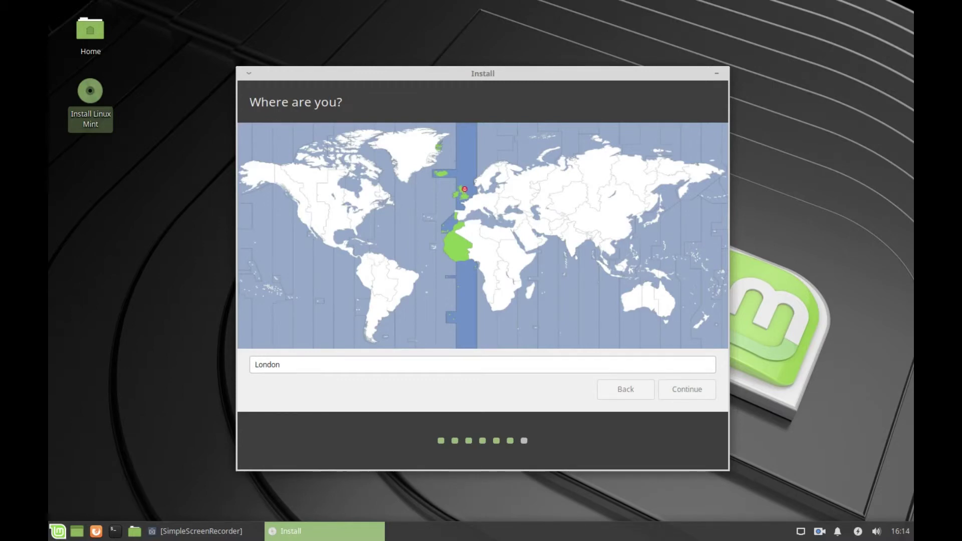
# Enter the user's name for the new account and set the computer's name to 120usb
pyautogui.write('Steve')
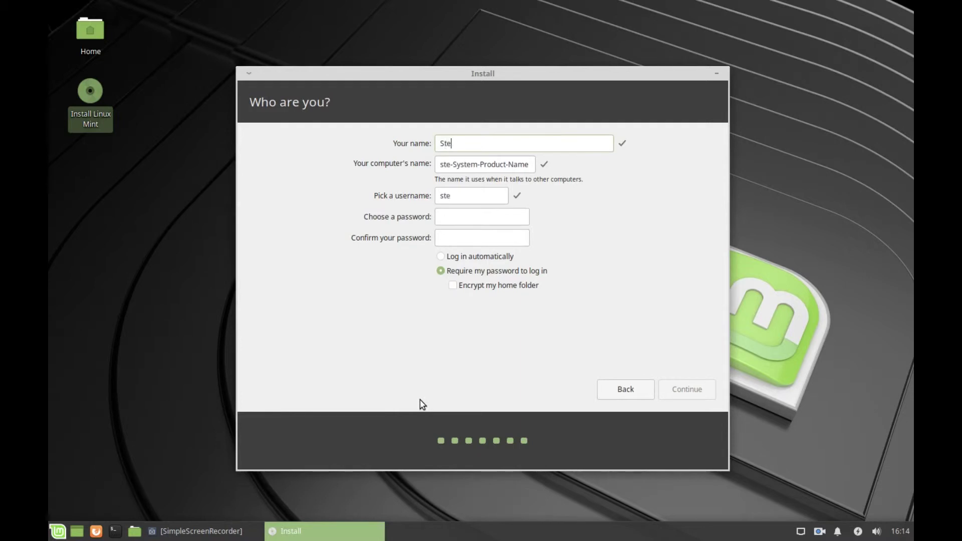
pyautogui.tripleClick(466, 164)
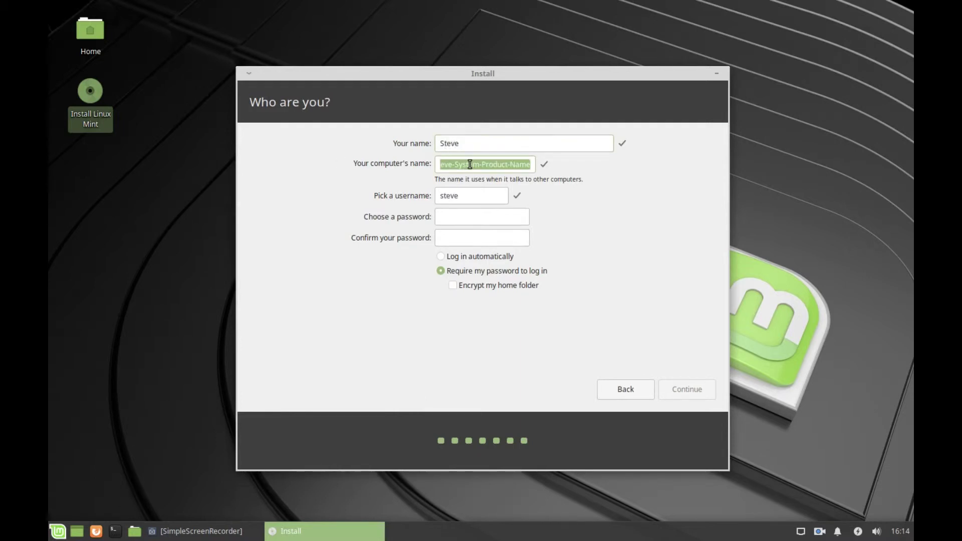
pyautogui.write('120usb')
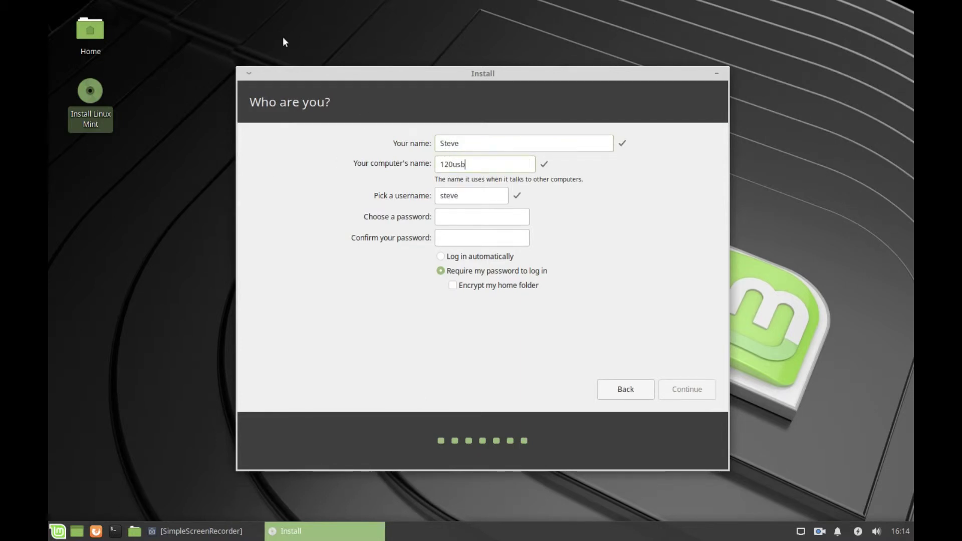
# Enter and confirm the account password, let the installation complete, and restart the computer
pyautogui.click(481, 217)
pyautogui.write('*******')
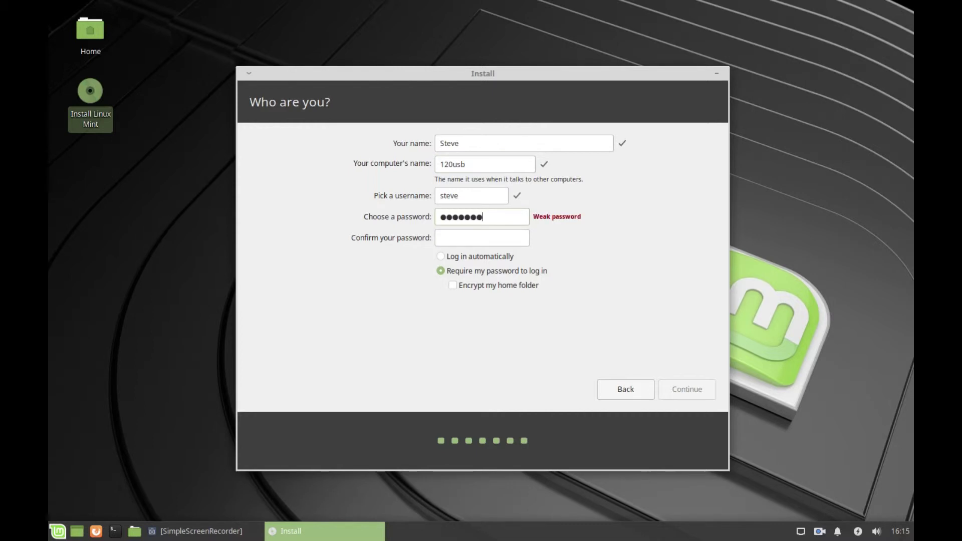
pyautogui.click(520, 238)
pyautogui.write('*******')
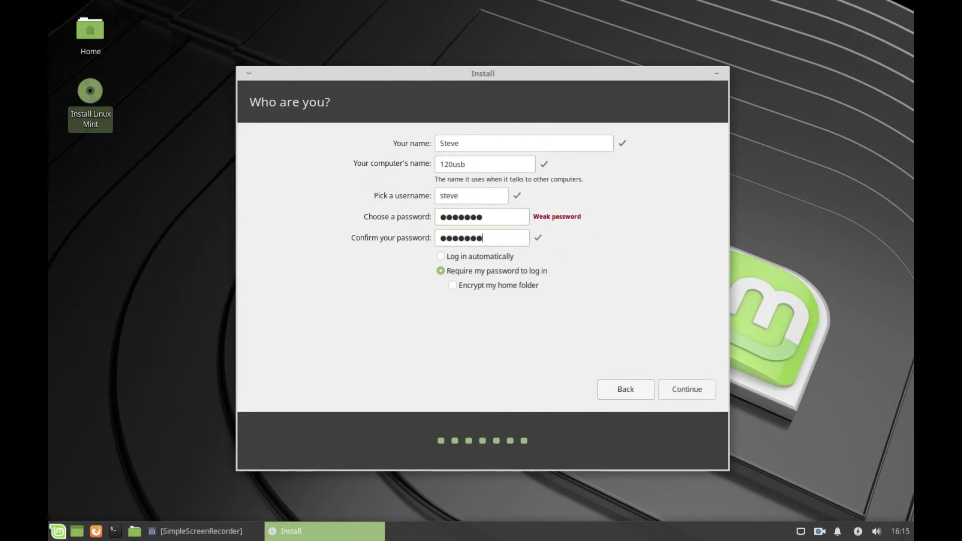
pyautogui.click(702, 392)
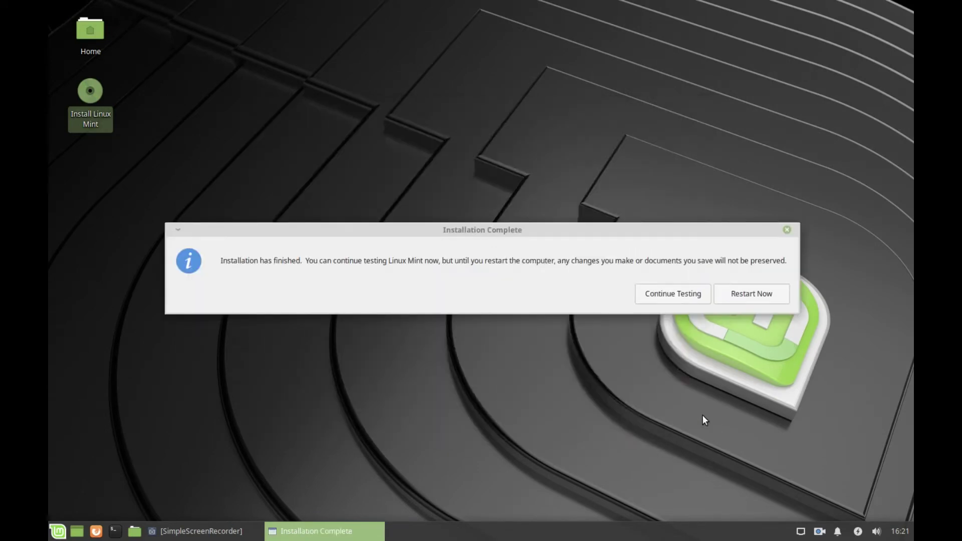
pyautogui.click(756, 300)
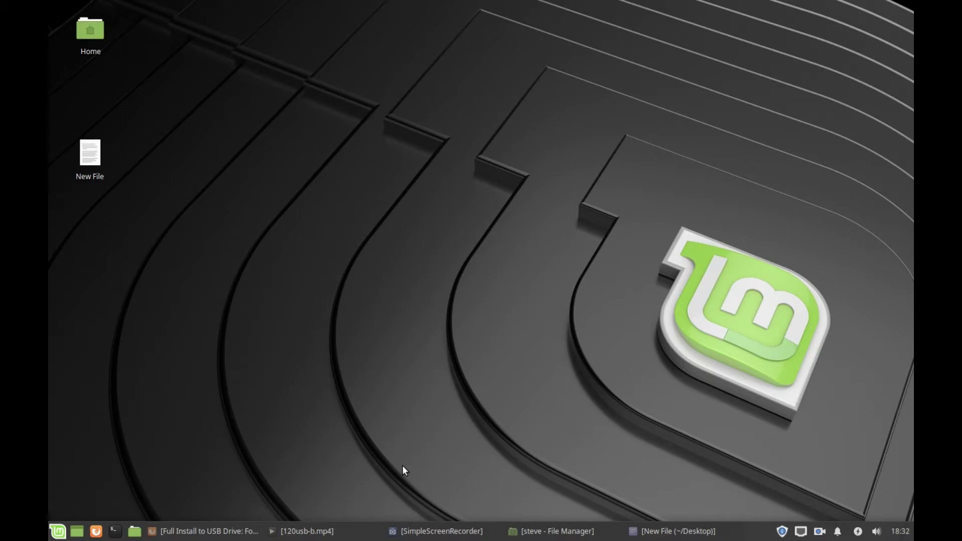
# Open the disk utility and examine the BIOS Boot and FAT partitions of the 120 GB SABRENT disk
pyautogui.click(58, 531)
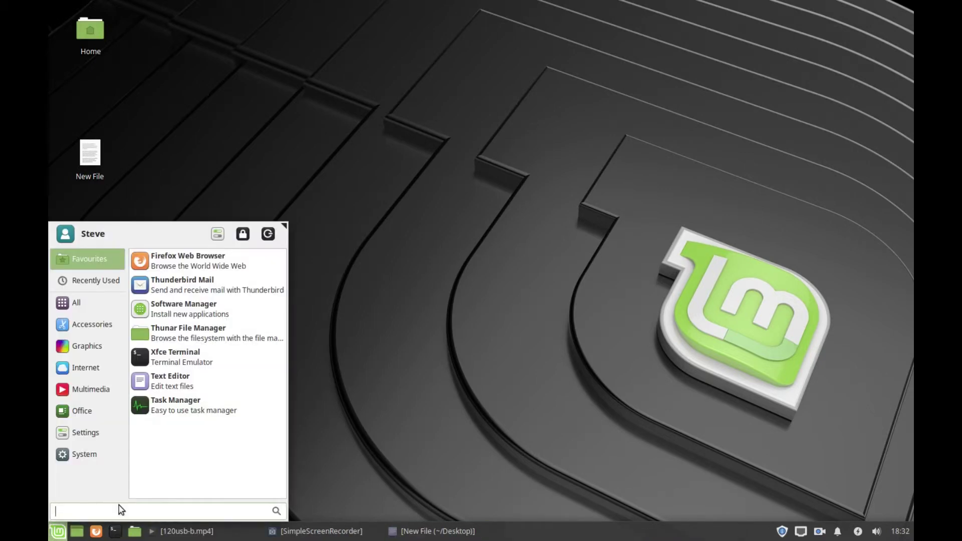
pyautogui.write('disk')
pyautogui.press('Return')
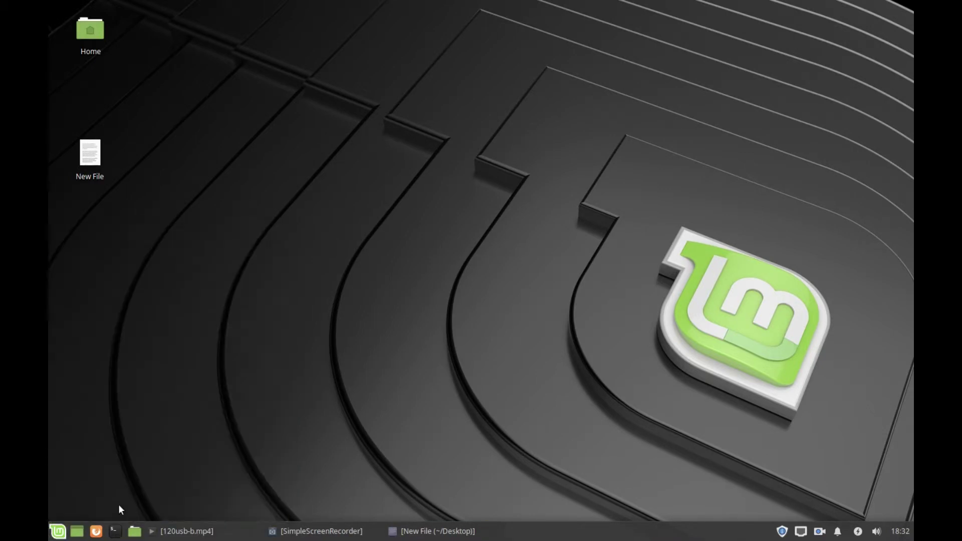
pyautogui.click(297, 122)
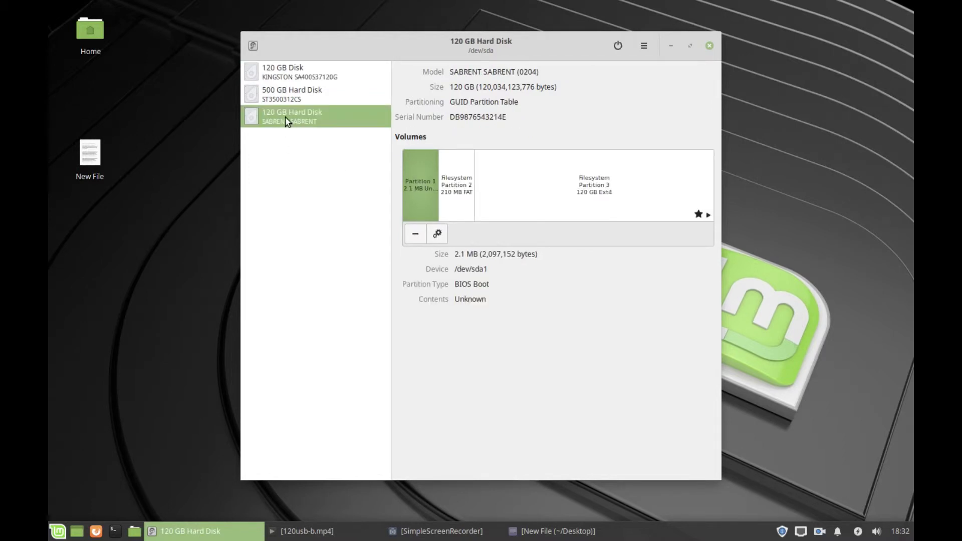
pyautogui.click(536, 202)
pyautogui.click(465, 201)
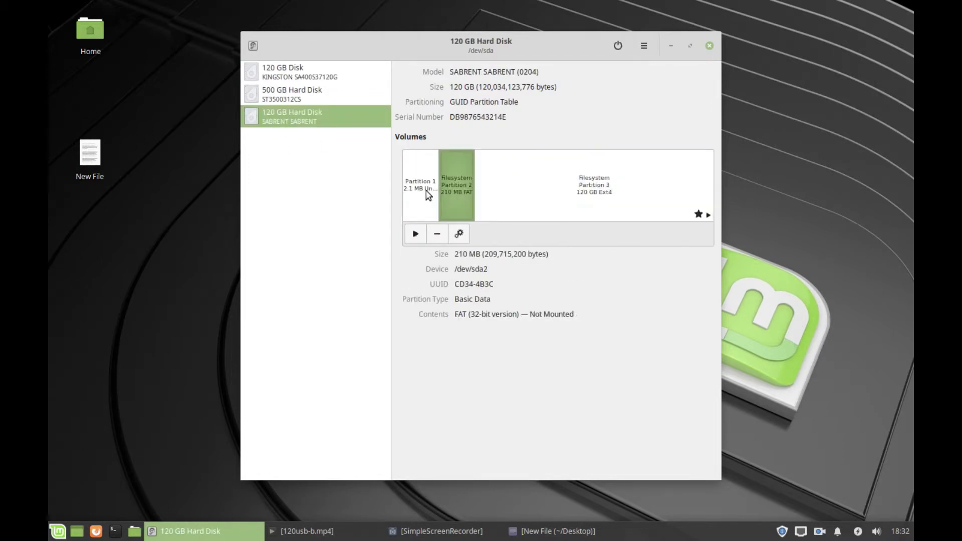
pyautogui.click(426, 194)
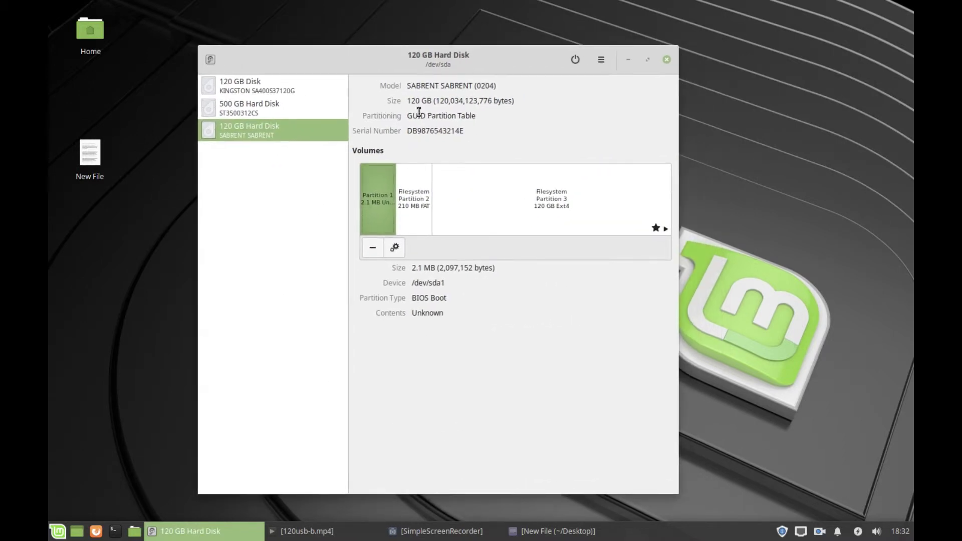
# Check the device name of the Ext4 partition on the SABRENT disk and minimise the disk utility
pyautogui.click(524, 215)
pyautogui.moveTo(453, 281); pyautogui.dragTo(431, 291)
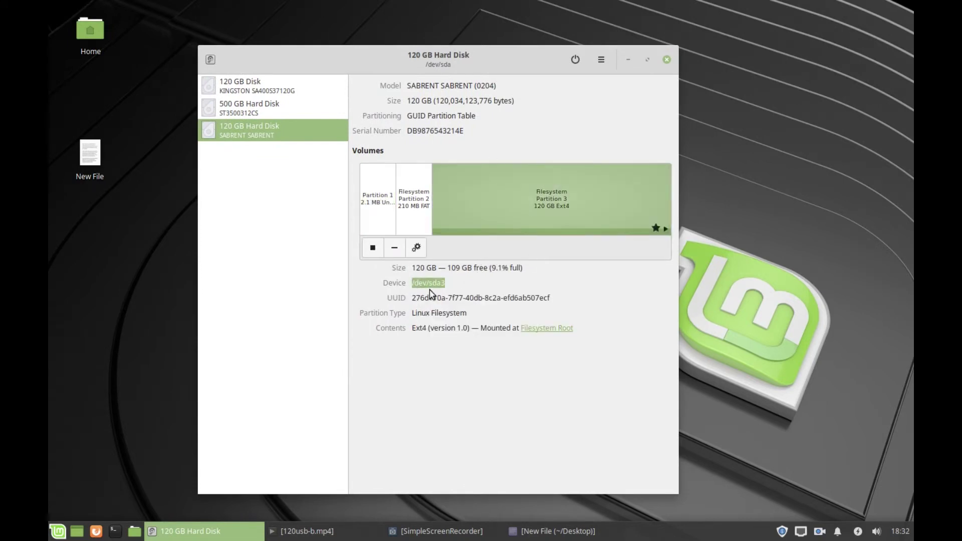
pyautogui.click(441, 283)
pyautogui.hotkey('shift', 'Left')
pyautogui.hotkey('shift', 'Left')
pyautogui.hotkey('shift', 'Left')
pyautogui.click(627, 60)
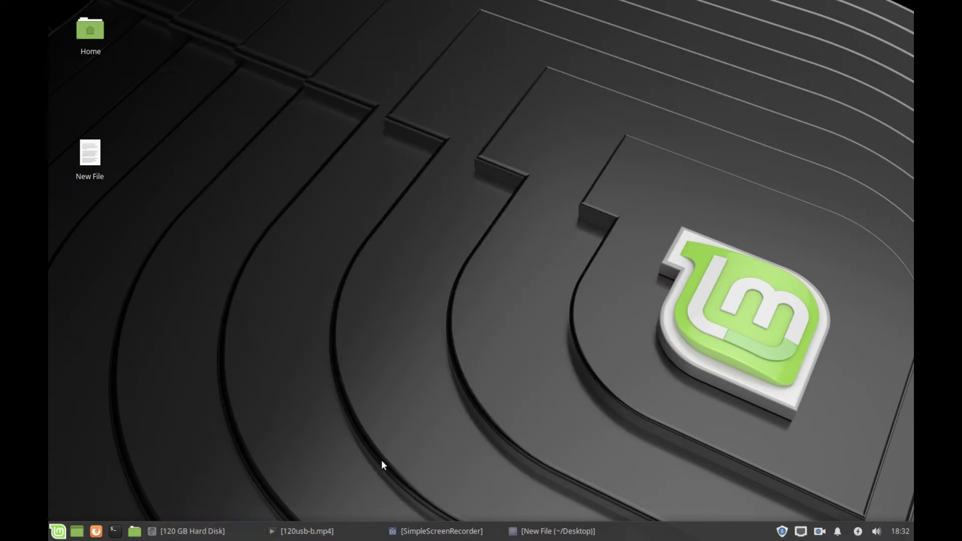
# In a terminal, run sudo apt-get install grub-efi-amd64-bin, entering the account password and agreeing to continue
pyautogui.click(115, 531)
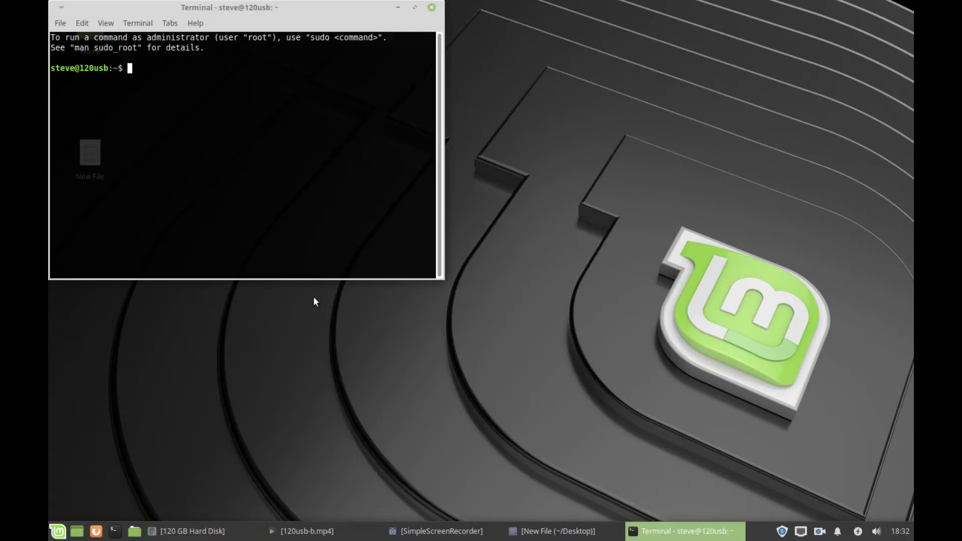
pyautogui.moveTo(290, 18); pyautogui.dragTo(503, 95)
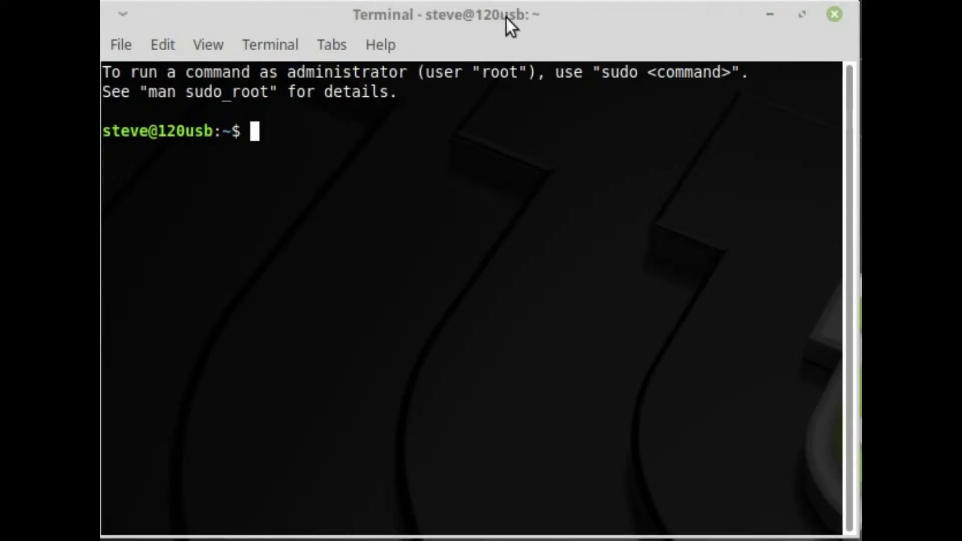
pyautogui.rightClick(381, 125)
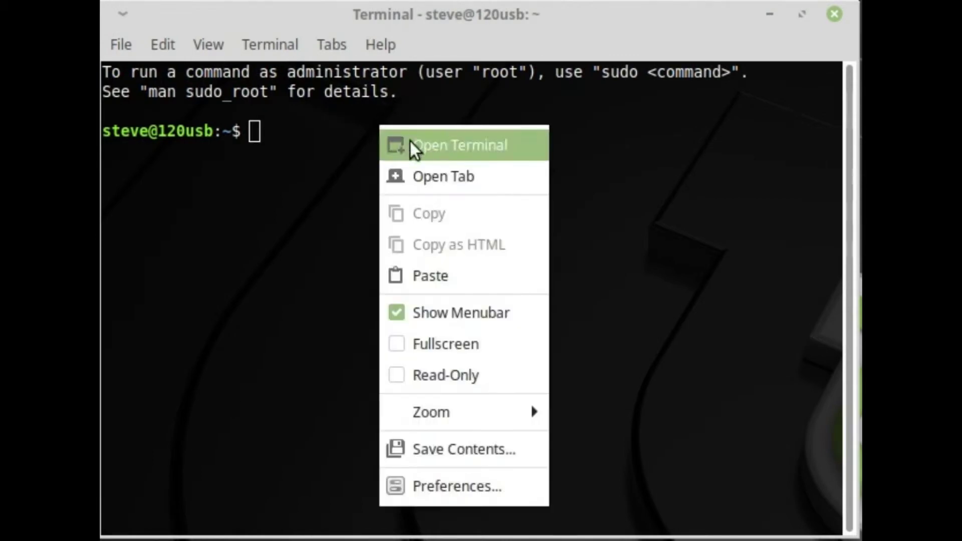
pyautogui.click(473, 275)
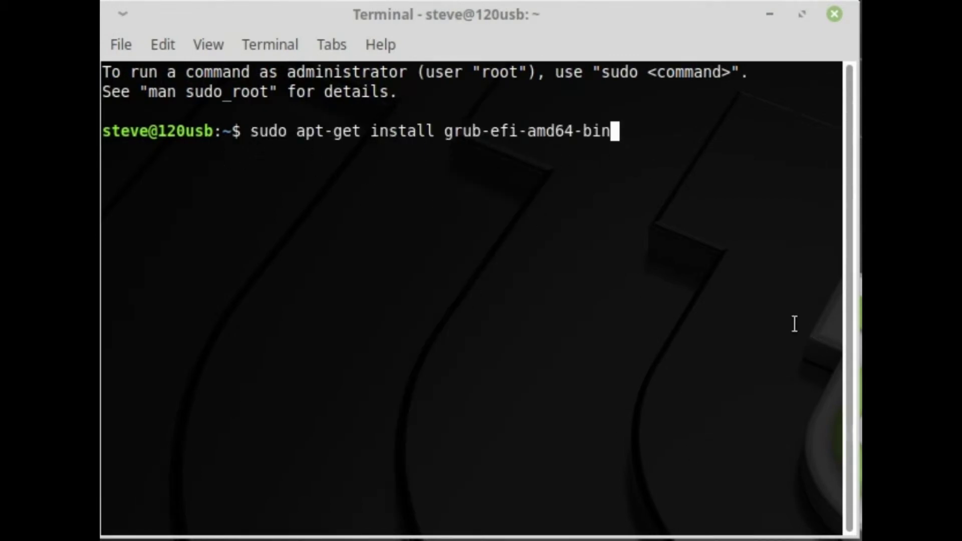
pyautogui.press('Return')
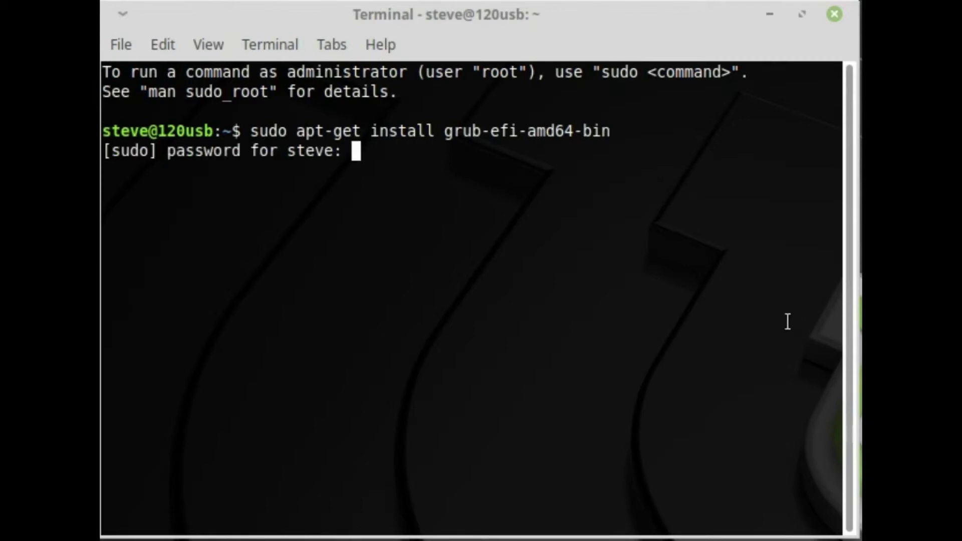
pyautogui.write('*******')
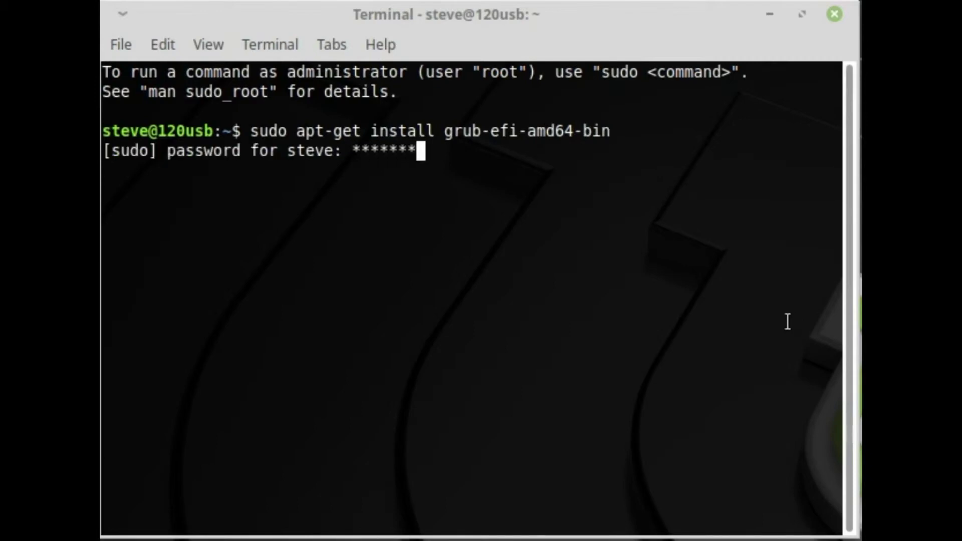
pyautogui.press('Return')
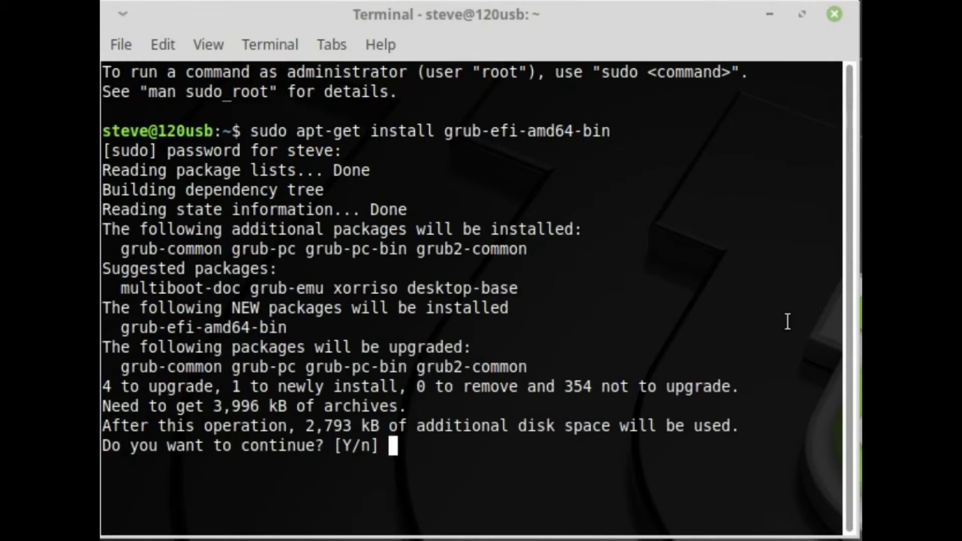
pyautogui.write('y')
pyautogui.press('Return')
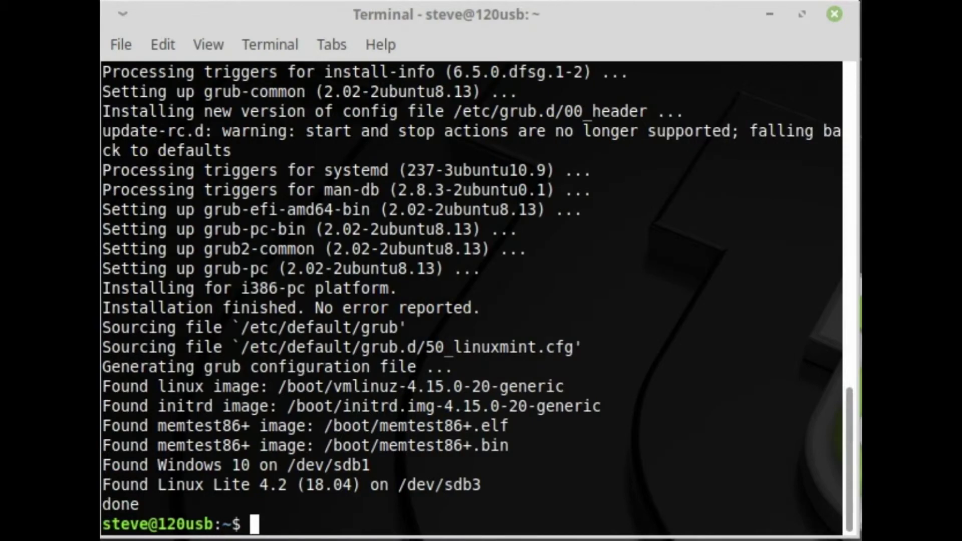
# Create the folder /mnt/esp with sudo mkdir -p and mount /dev/sda2 on it, checking the FAT partition's device name in the disk utility
pyautogui.write('sudo mkdir -p /mnt/esp')
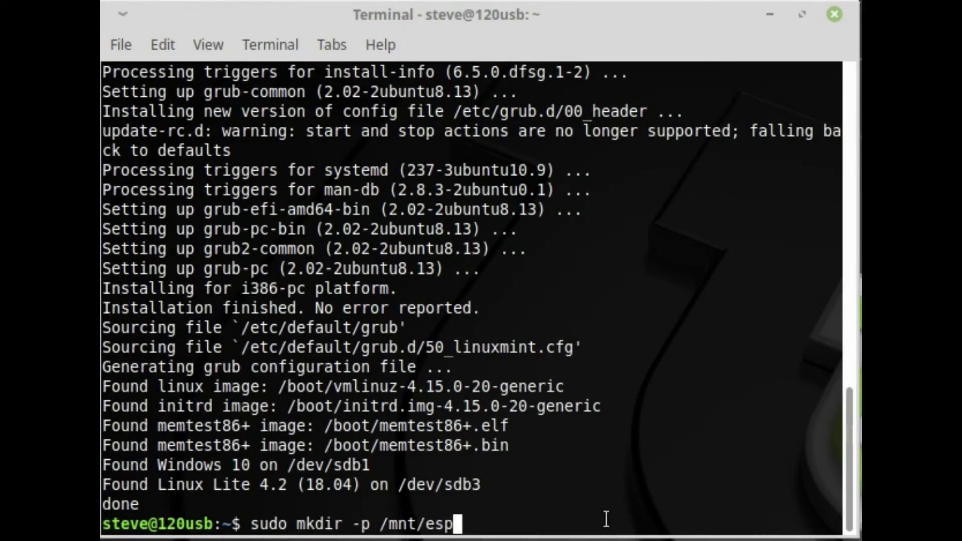
pyautogui.press('Return')
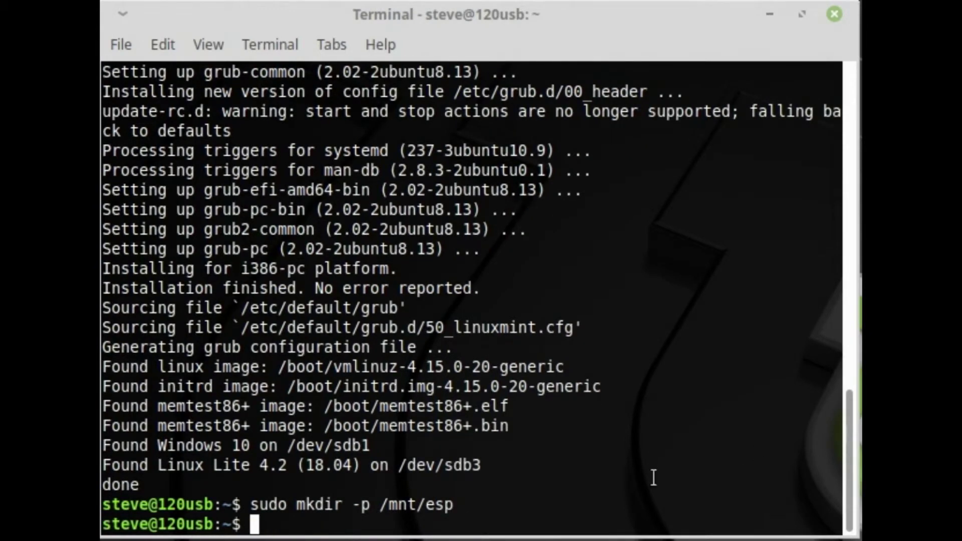
pyautogui.write('sudo mount /dev/sdX2 /mnt/esp')
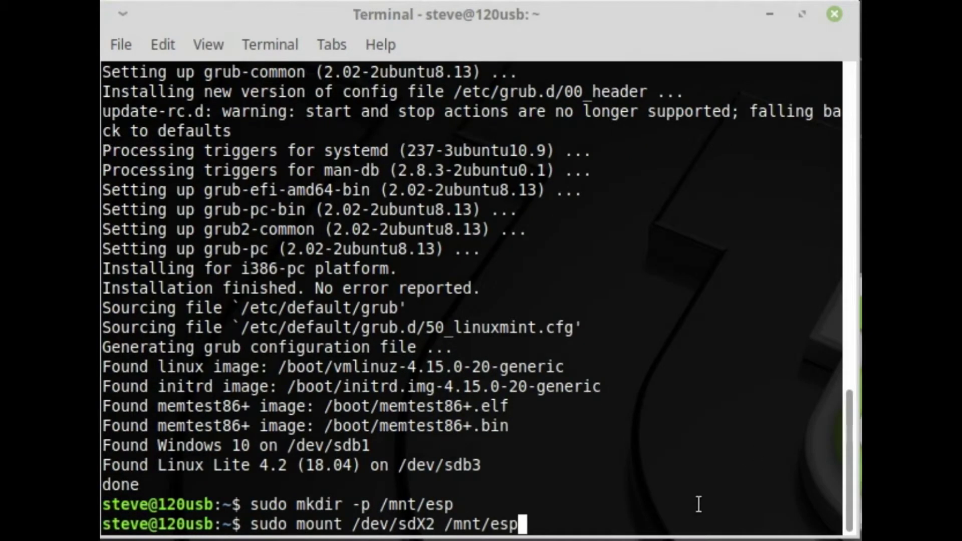
pyautogui.press('Left')
pyautogui.press('Left')
pyautogui.press('Left')
pyautogui.press('Left')
pyautogui.press('Left')
pyautogui.press('Left')
pyautogui.press('Left')
pyautogui.press('Left')
pyautogui.press('Left')
pyautogui.press('Left')
pyautogui.press('Left')
pyautogui.write('a')
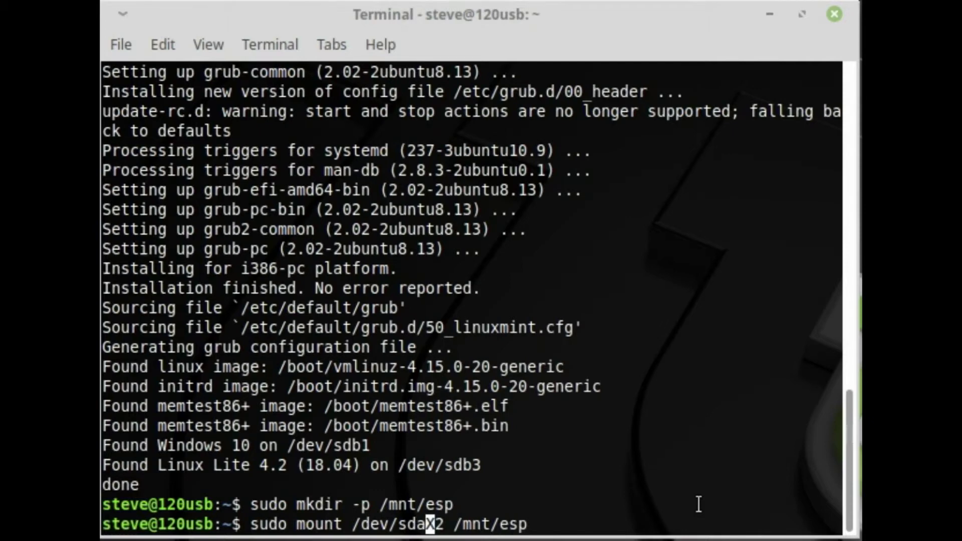
pyautogui.press('Delete')
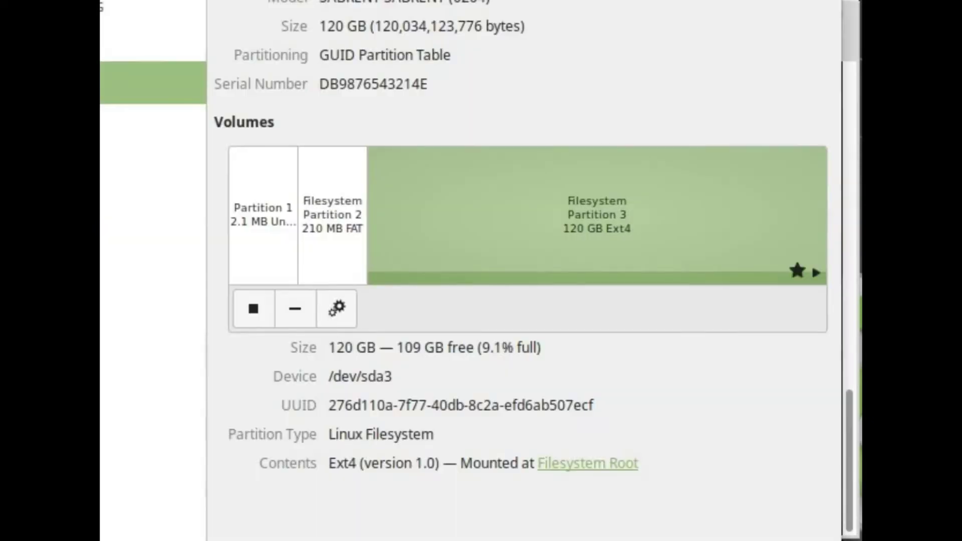
pyautogui.click(320, 230)
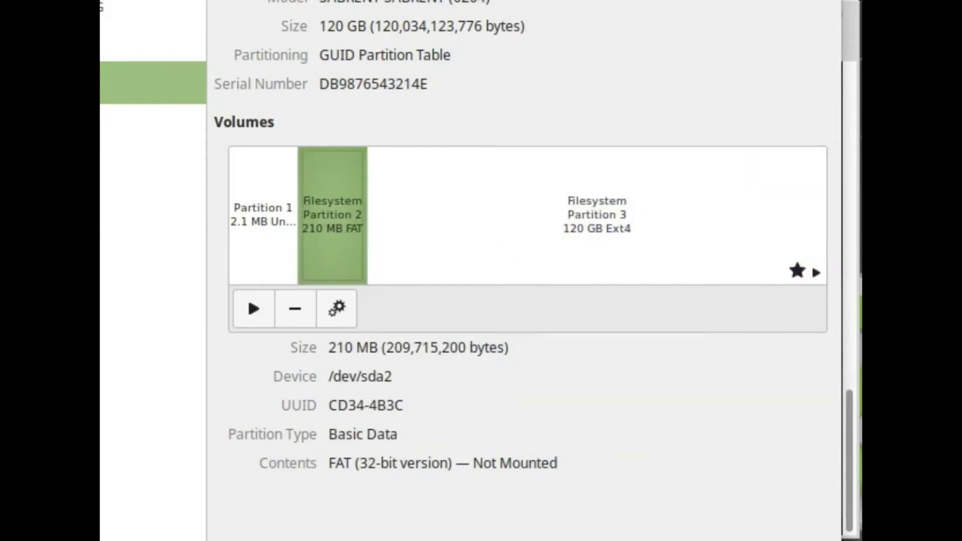
pyautogui.hotkey('alt', 'Tab')
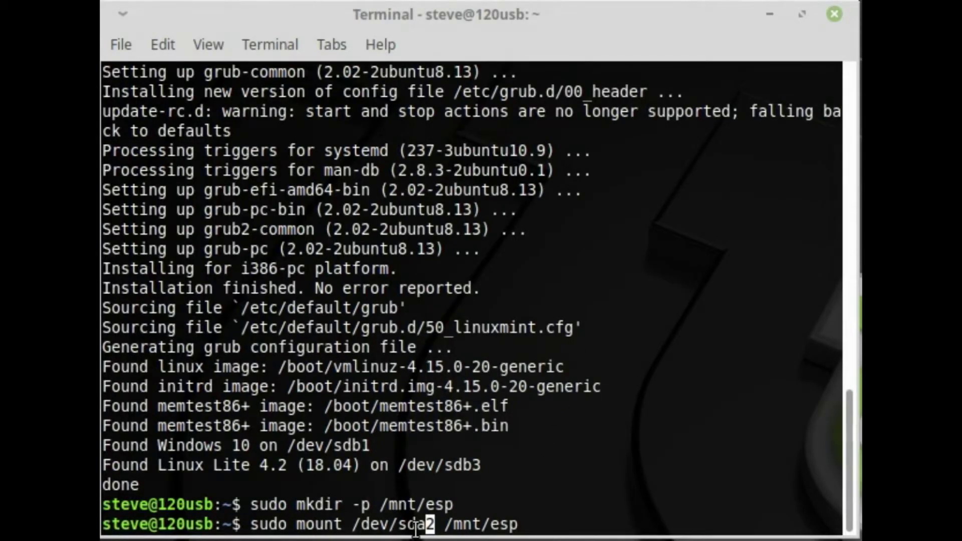
pyautogui.press('Return')
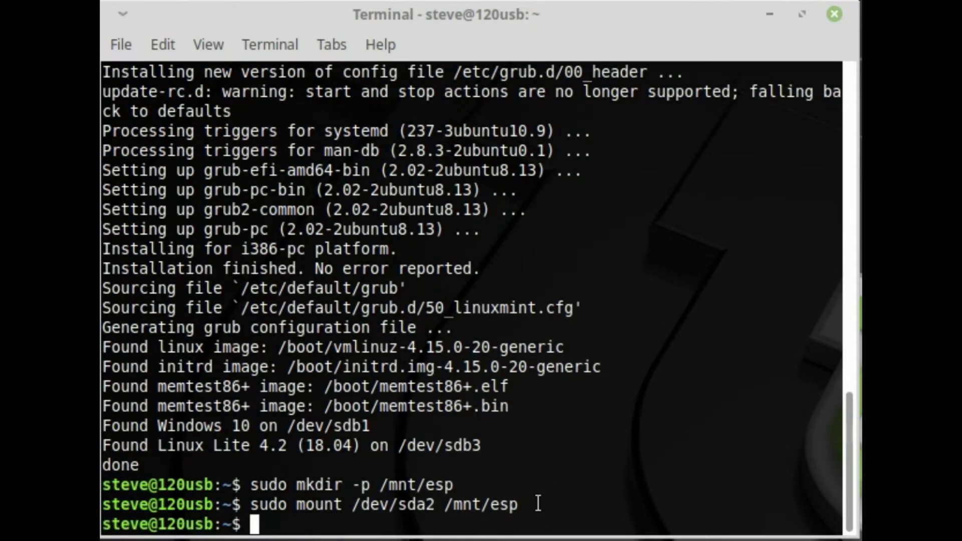
# Run sudo grub-install --efi-directory /mnt/esp --boot-directory /boot --target x86_64-efi --removable /dev/sda
pyautogui.write('sudo grub-install --efi-directory /mnt/esp --boot-directory /boot --target x86_64-efi --removable /dev/sdX')
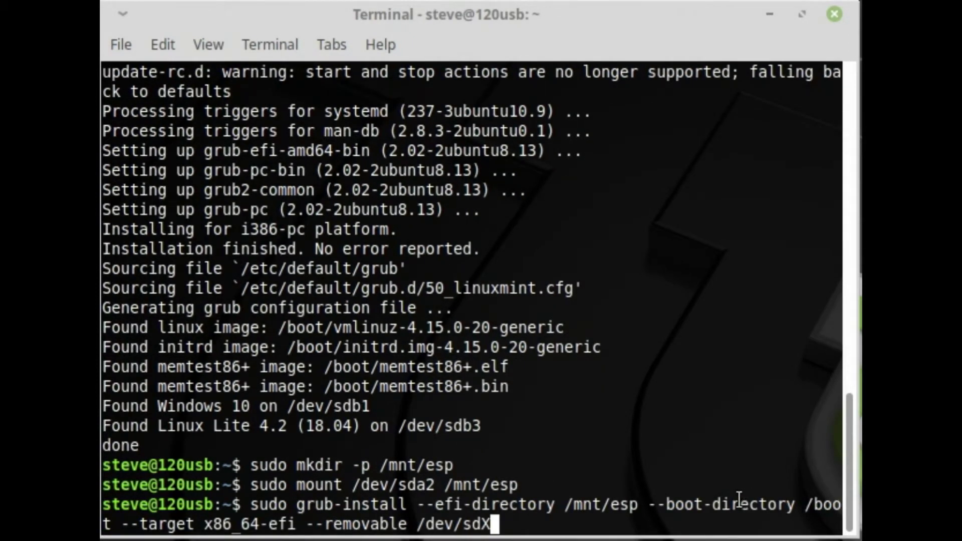
pyautogui.press('Left')
pyautogui.write('a')
pyautogui.press('Delete')
pyautogui.press('Return')
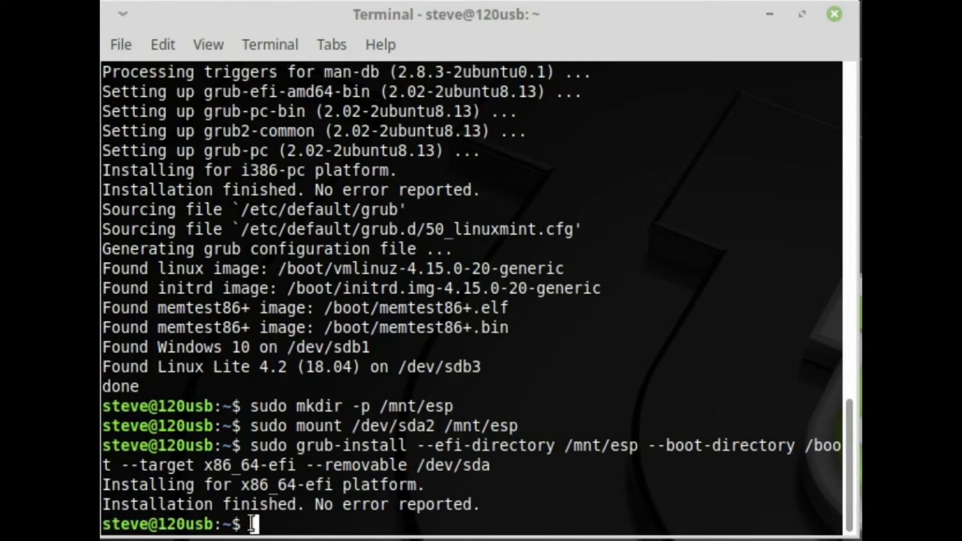
# Unmount /mnt/esp with sudo umount and remove the mount folder with sudo rm -r /mnt/esp
pyautogui.write('sudo umount /mnt/esp')
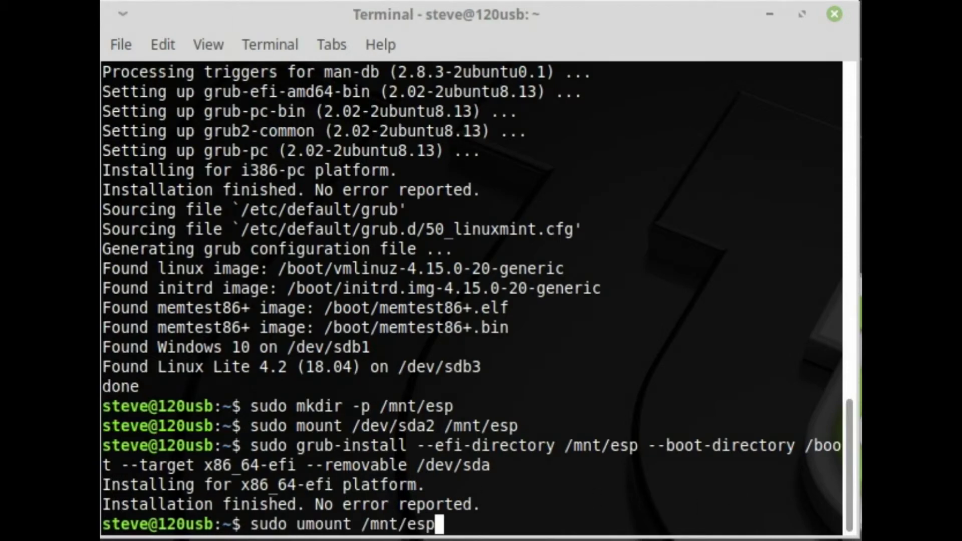
pyautogui.press('Return')
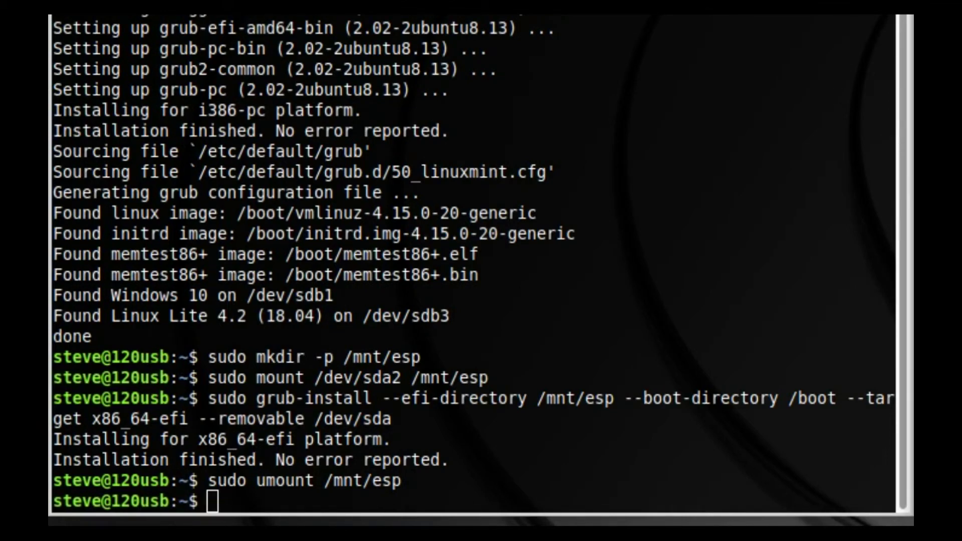
pyautogui.click(303, 499)
pyautogui.write('sudo rm -r /mnt/esp')
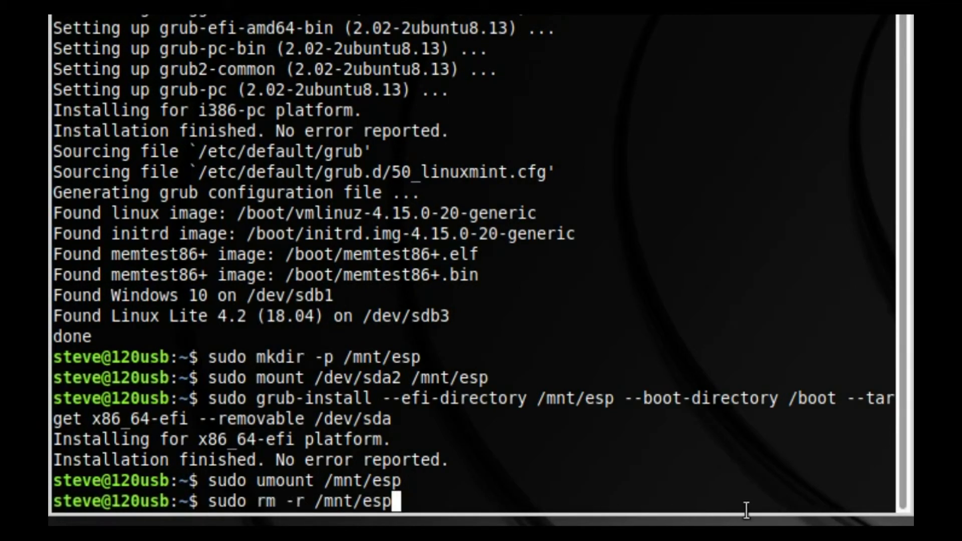
pyautogui.press('Return')
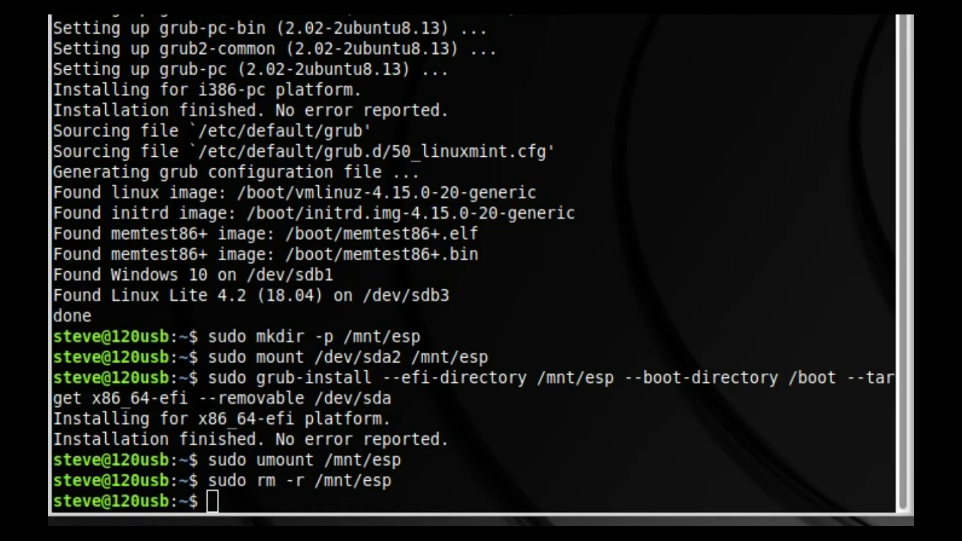
# Make the hardware clock use local time with timedatectl set-local-rtc 1 and close the terminal
pyautogui.click(502, 494)
pyautogui.write('timedatectl set-local-rtc 1')
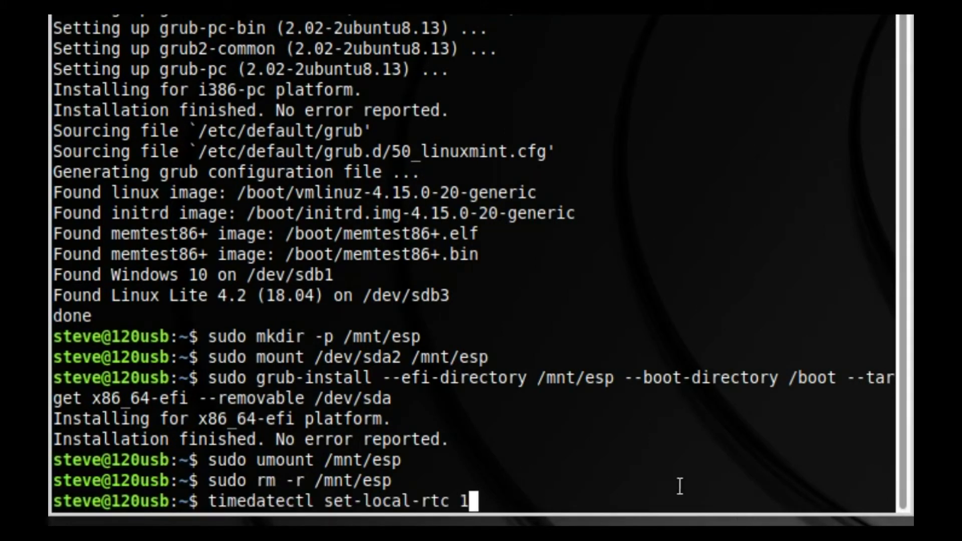
pyautogui.press('Return')
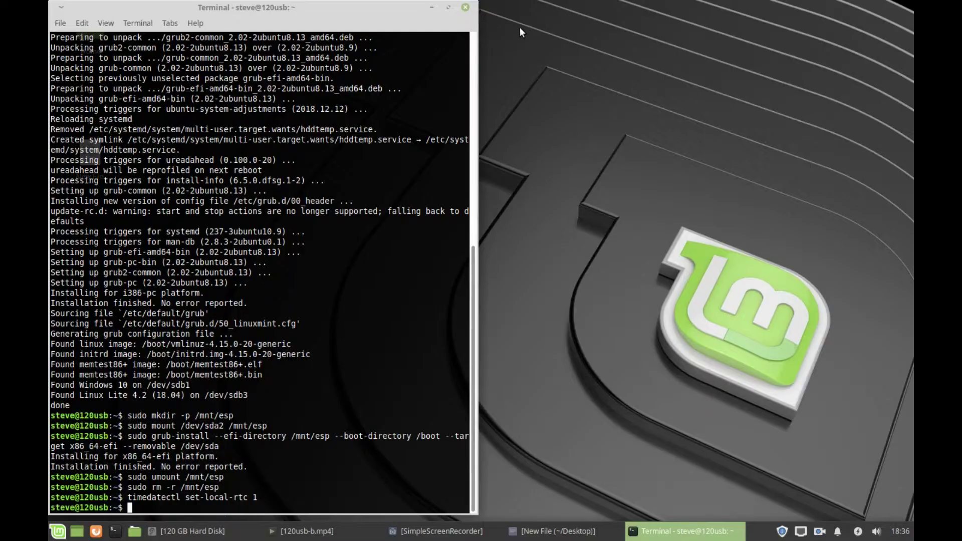
pyautogui.click(465, 8)
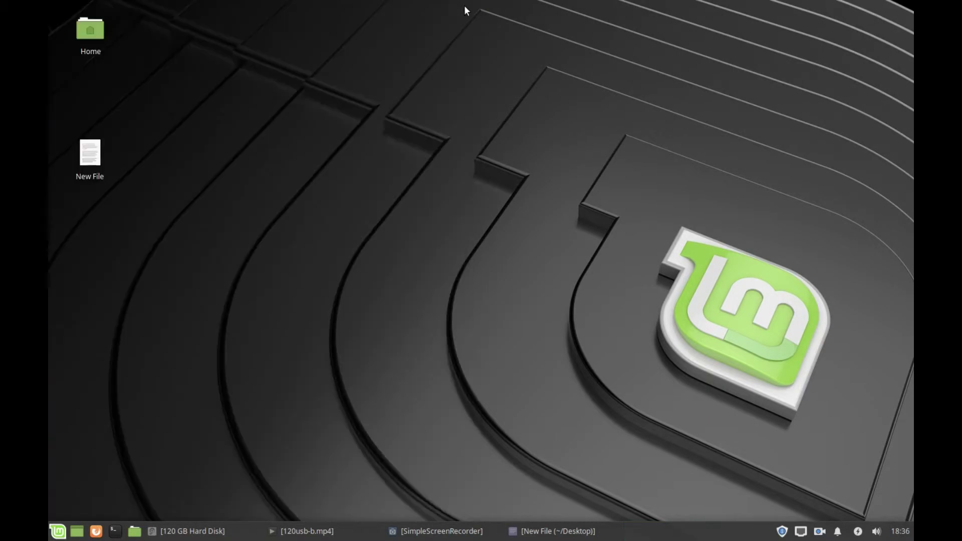
# In the Display settings, review the resolution choices, enable configuring new displays when connected, and close the settings
pyautogui.click(57, 530)
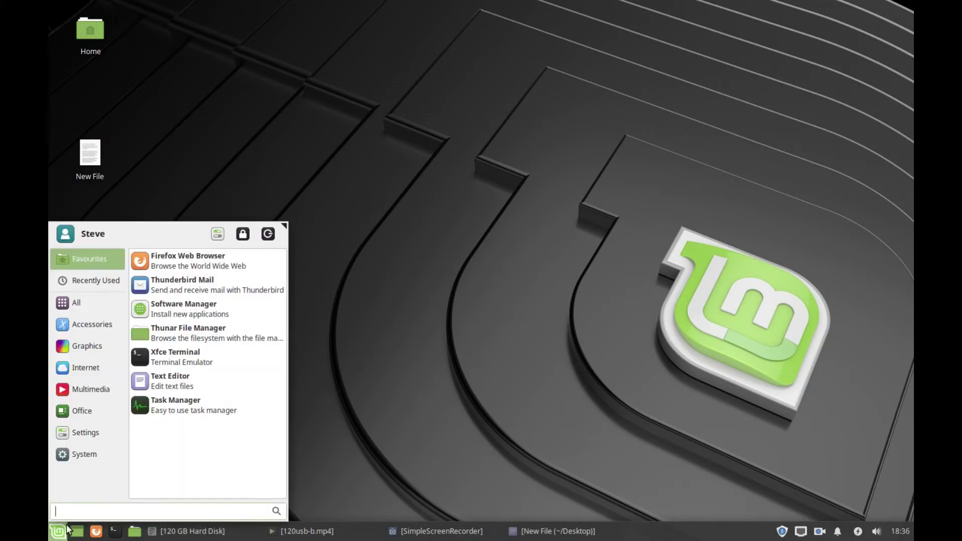
pyautogui.click(218, 233)
pyautogui.click(430, 348)
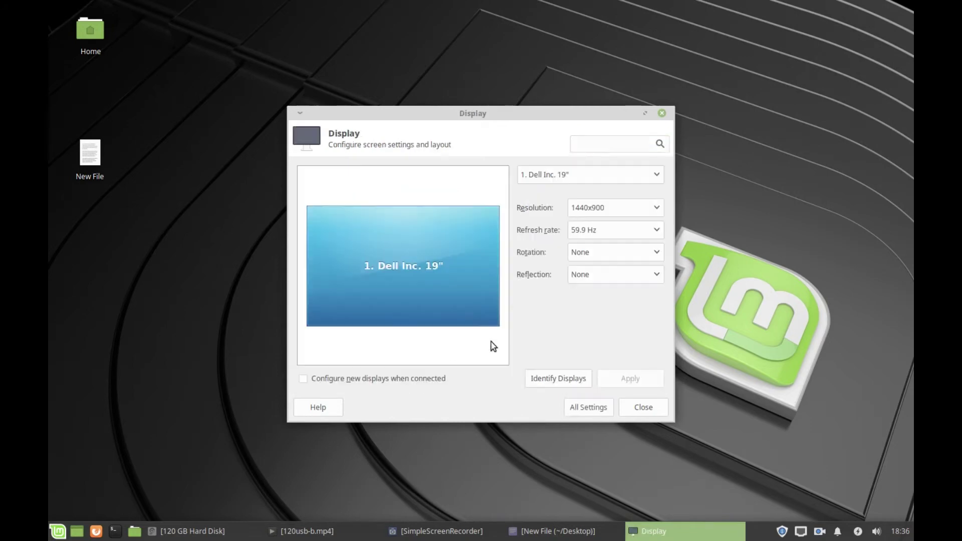
pyautogui.click(616, 215)
pyautogui.click(573, 211)
pyautogui.click(303, 379)
pyautogui.click(654, 409)
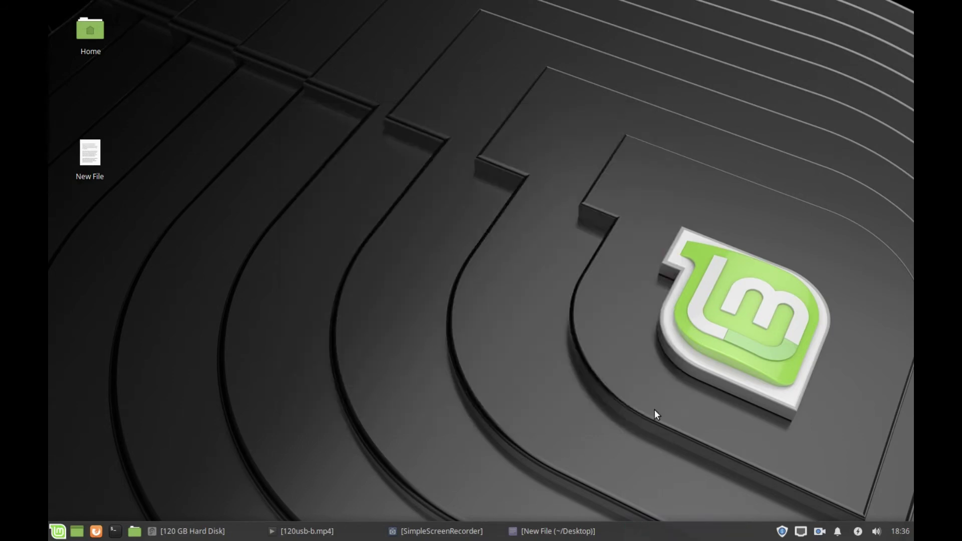
# Restart the computer from the log-out dialog
pyautogui.click(62, 533)
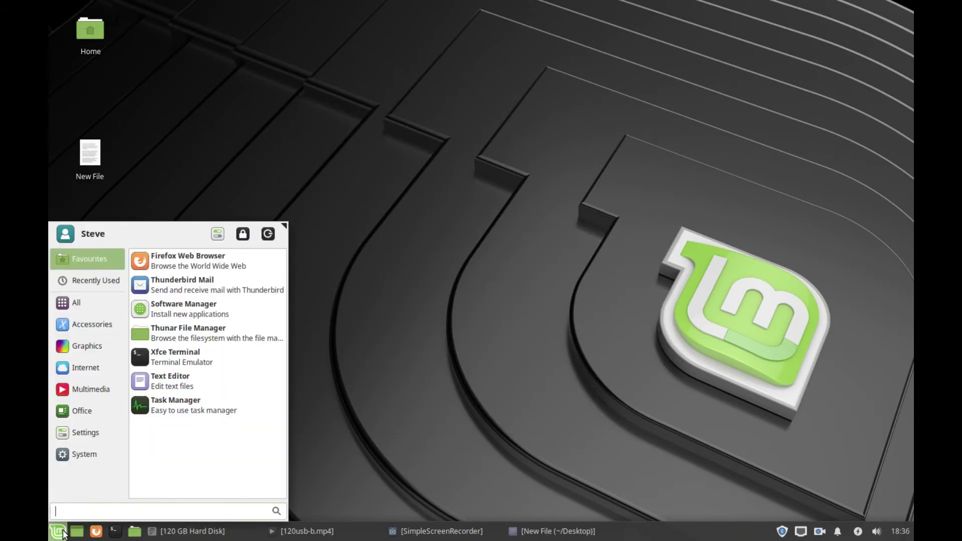
pyautogui.click(267, 233)
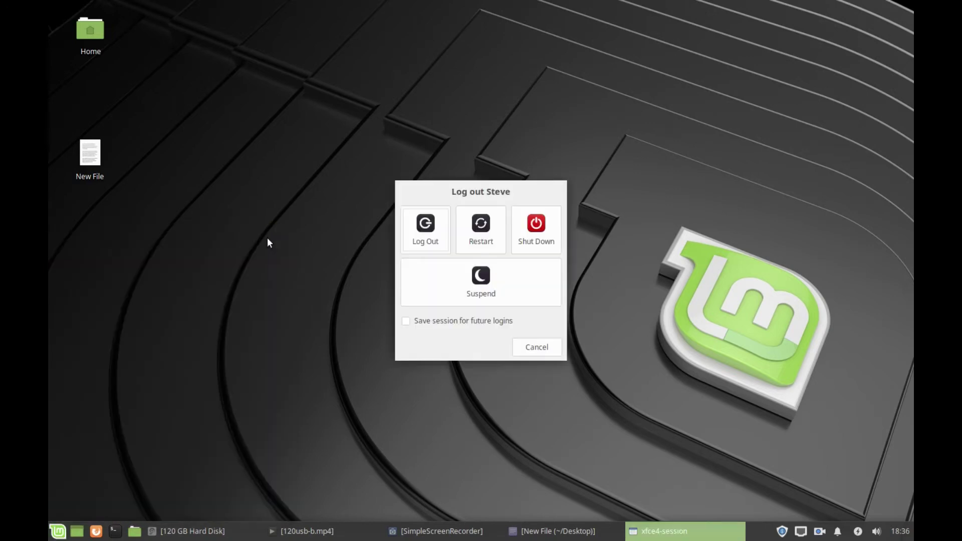
pyautogui.click(487, 231)
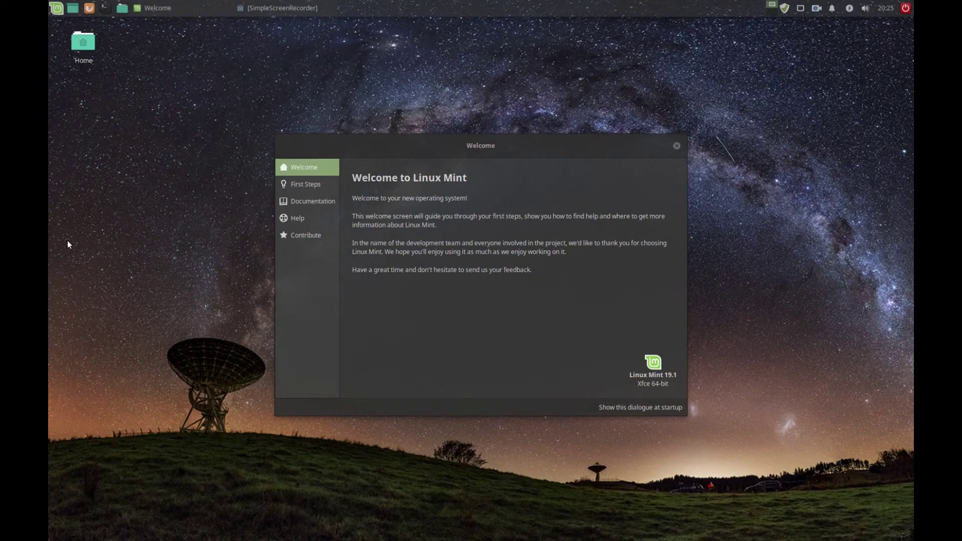
# Open the Disks utility and examine the 240 GB disk's EFI partition and the 1.0 TB hard disk's partitions
pyautogui.click(57, 8)
pyautogui.write('disks')
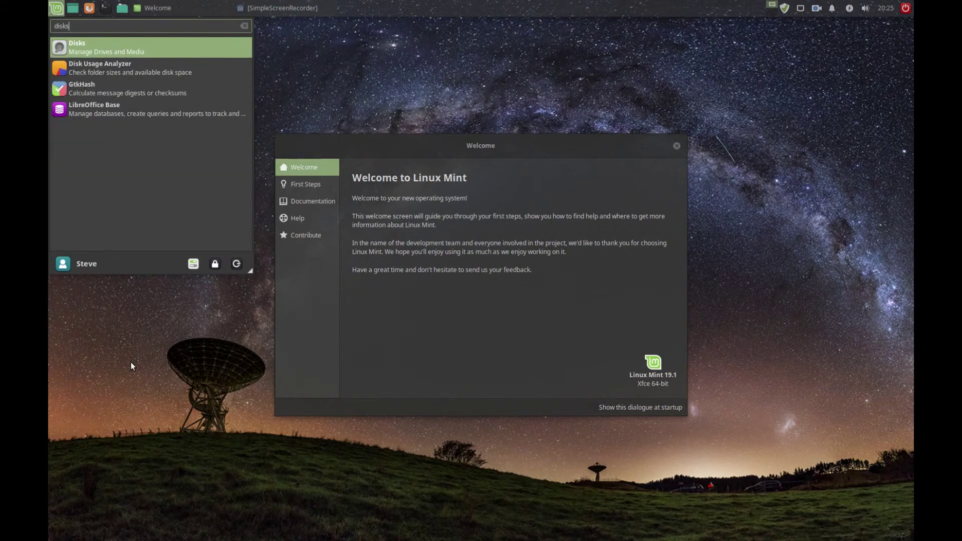
pyautogui.press('Return')
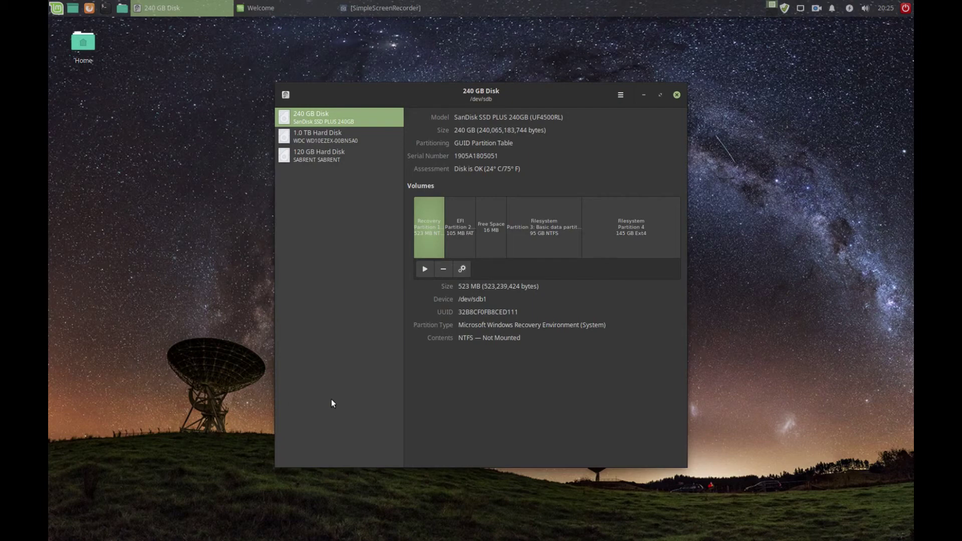
pyautogui.click(463, 238)
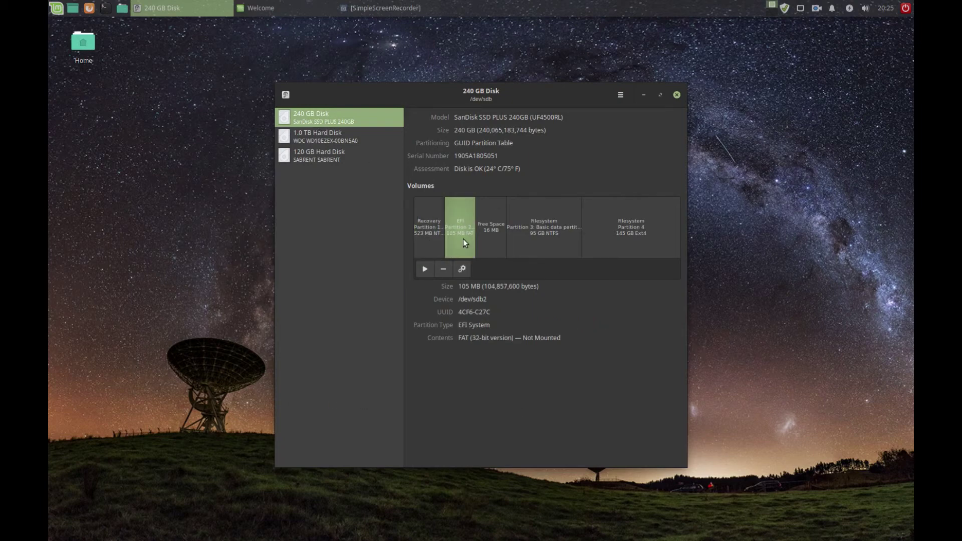
pyautogui.click(330, 136)
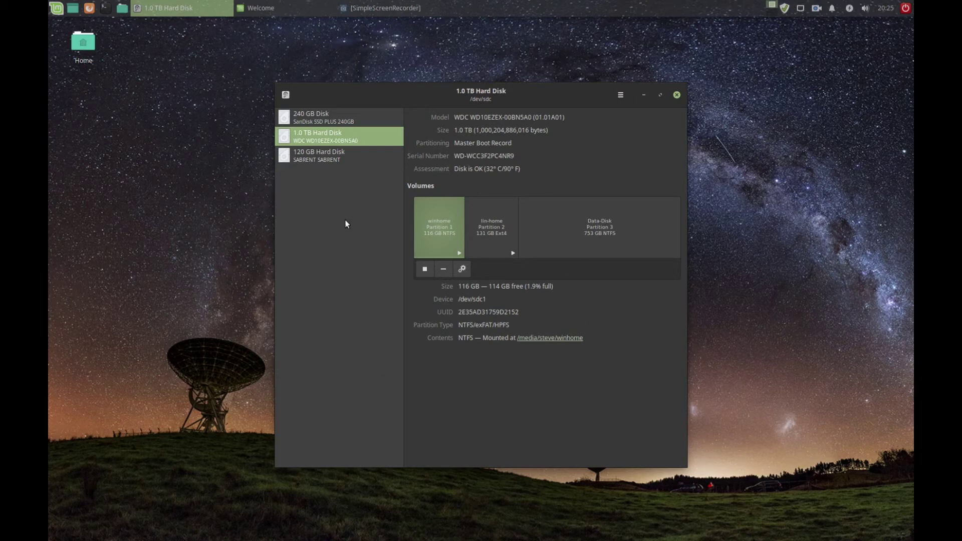
# Examine the BIOS Boot, FAT and two Ext4 partitions of the 120 GB SABRENT disk and close the disk utility
pyautogui.click(310, 157)
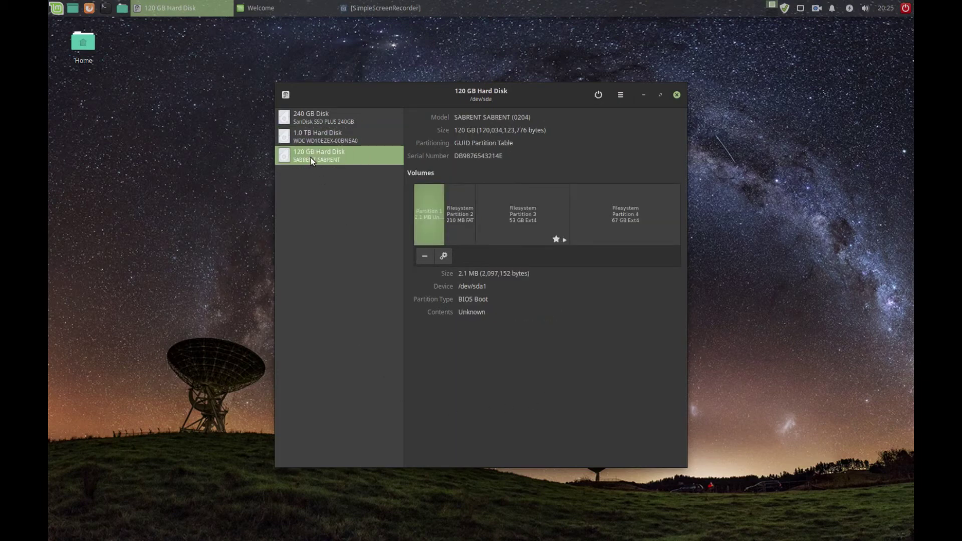
pyautogui.click(460, 220)
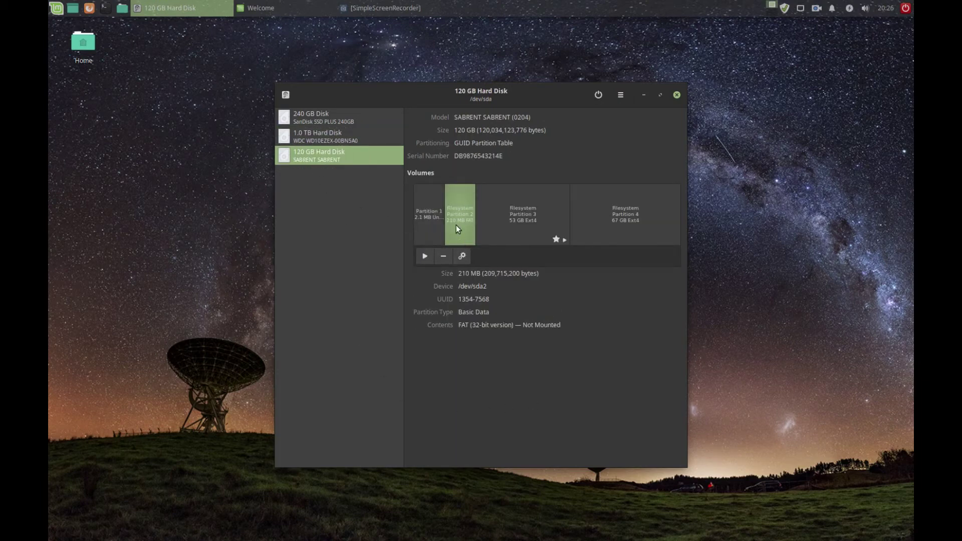
pyautogui.click(520, 223)
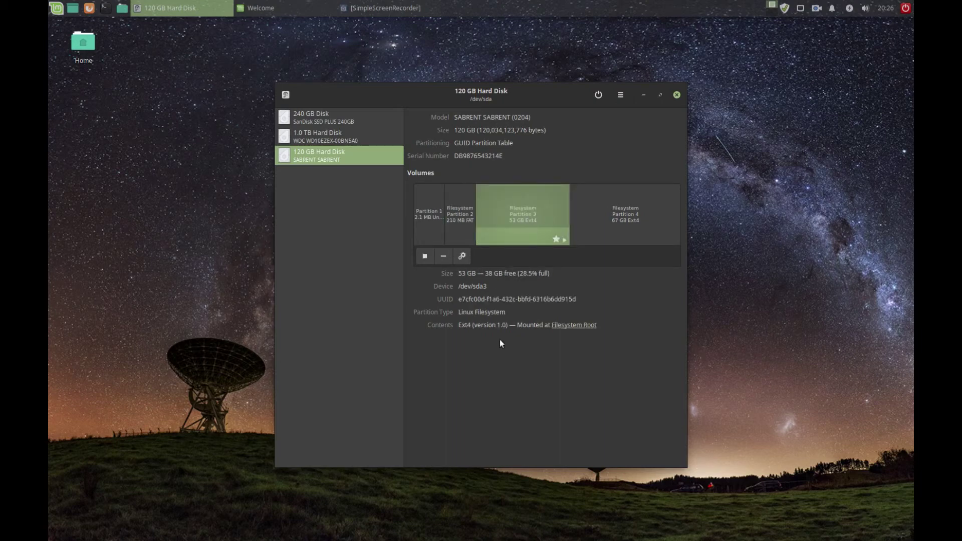
pyautogui.click(628, 233)
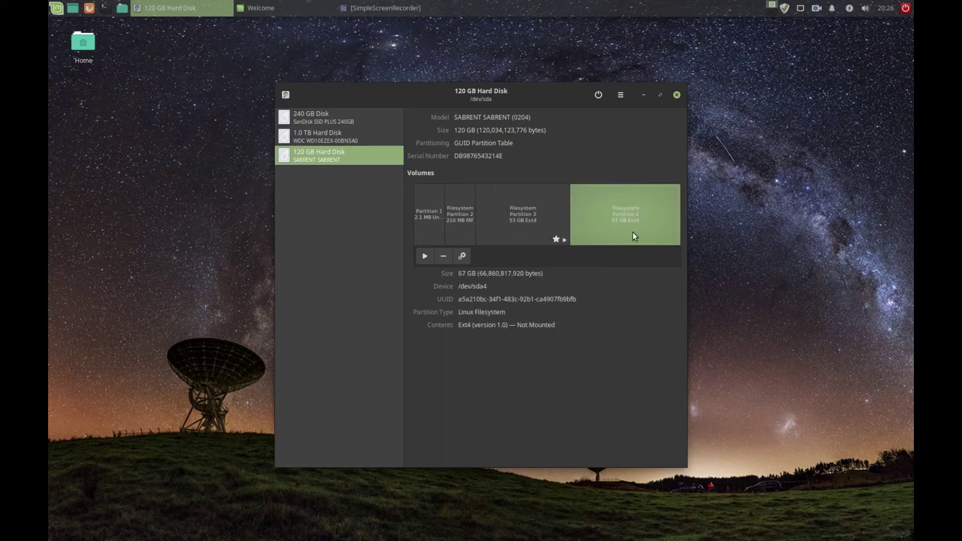
pyautogui.click(513, 240)
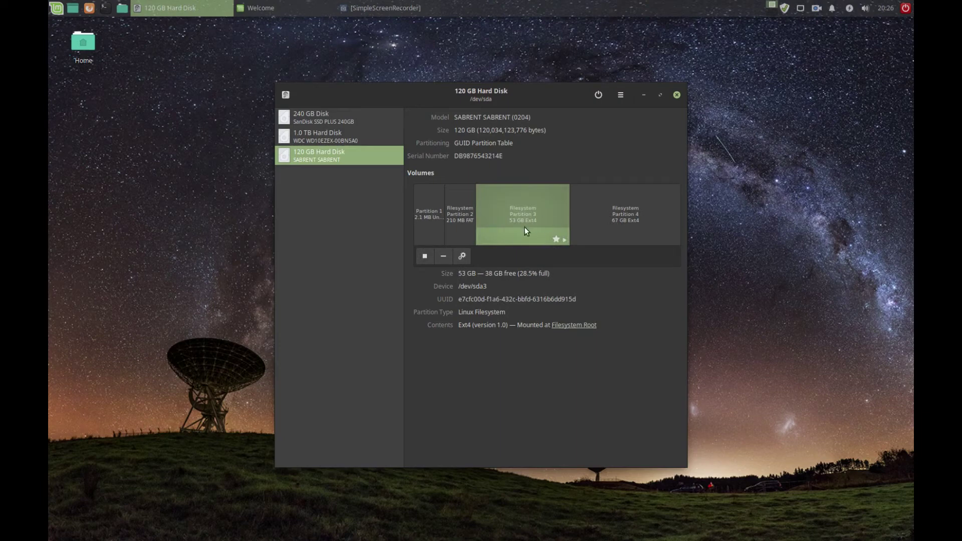
pyautogui.click(459, 217)
pyautogui.click(676, 95)
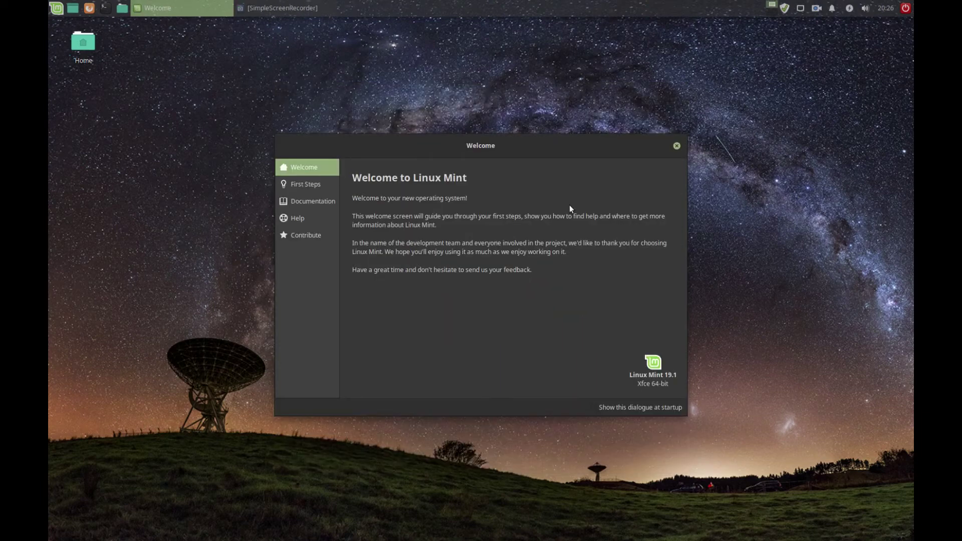
# Show the First Steps page of the Welcome window and move the window to the upper edge of the desktop
pyautogui.click(303, 184)
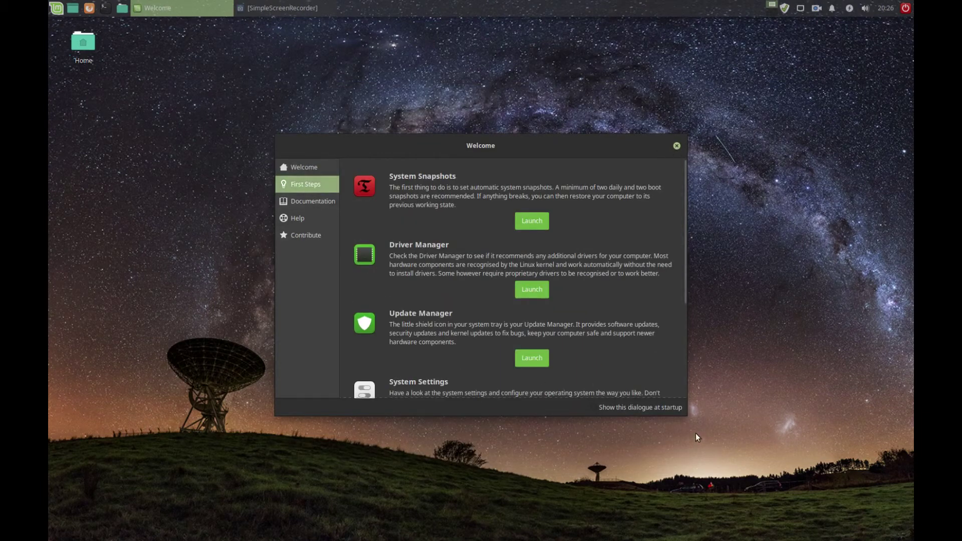
pyautogui.moveTo(619, 145); pyautogui.dragTo(615, 28)
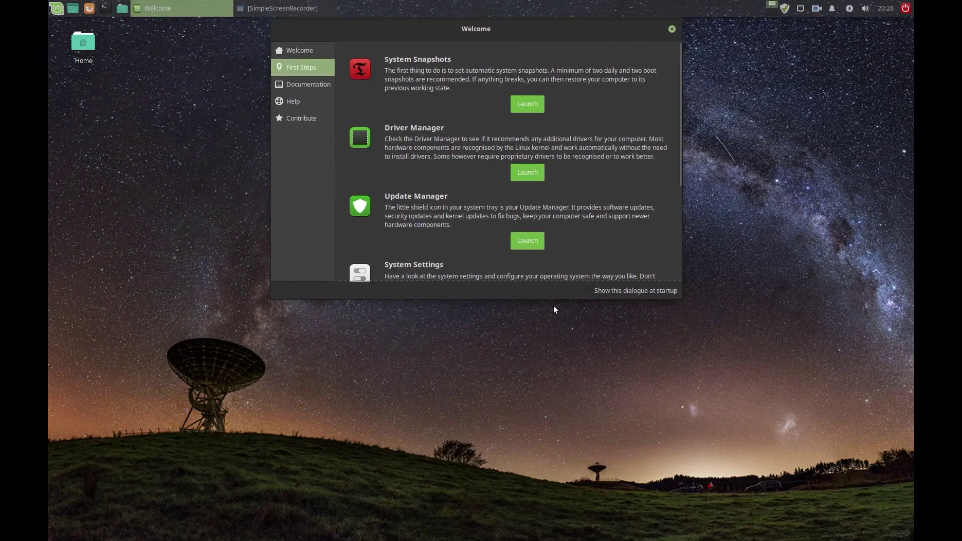
# Enlarge the Welcome window to view all the First Steps entries down to Firewall, and close it
pyautogui.moveTo(559, 296); pyautogui.dragTo(539, 523)
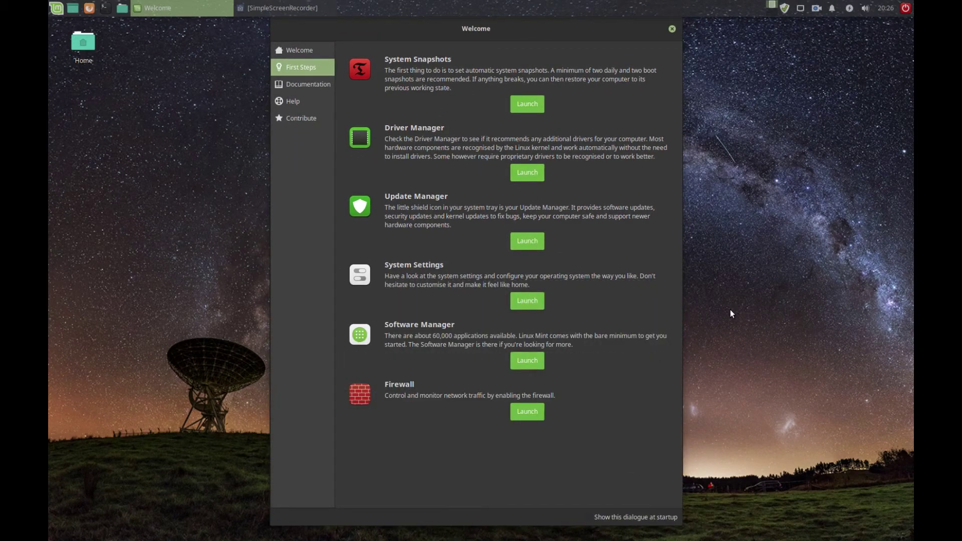
pyautogui.click(671, 29)
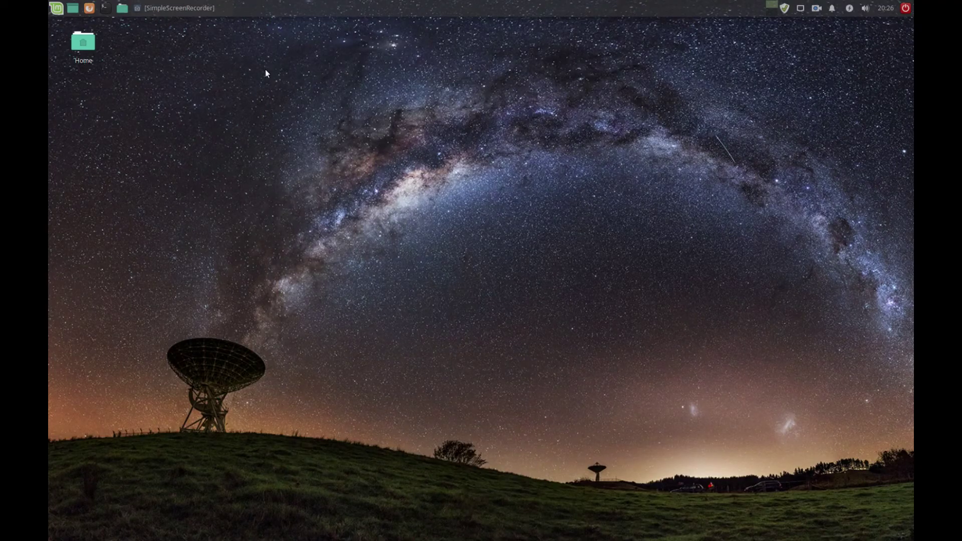
# Browse the full list of installed applications from Archive Manager to Xfce Terminal, and leave the list
pyautogui.click(56, 9)
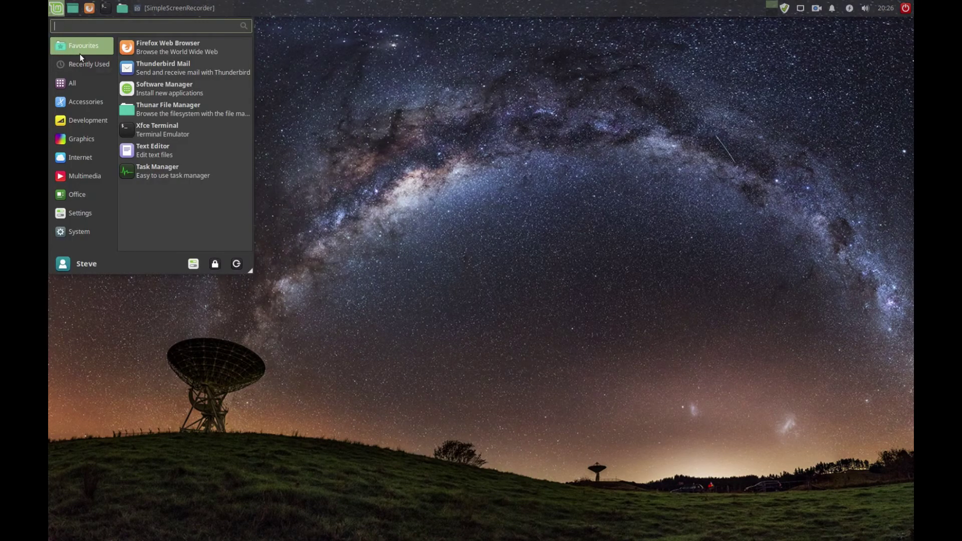
pyautogui.click(82, 83)
pyautogui.scroll(-6, 204, 133)
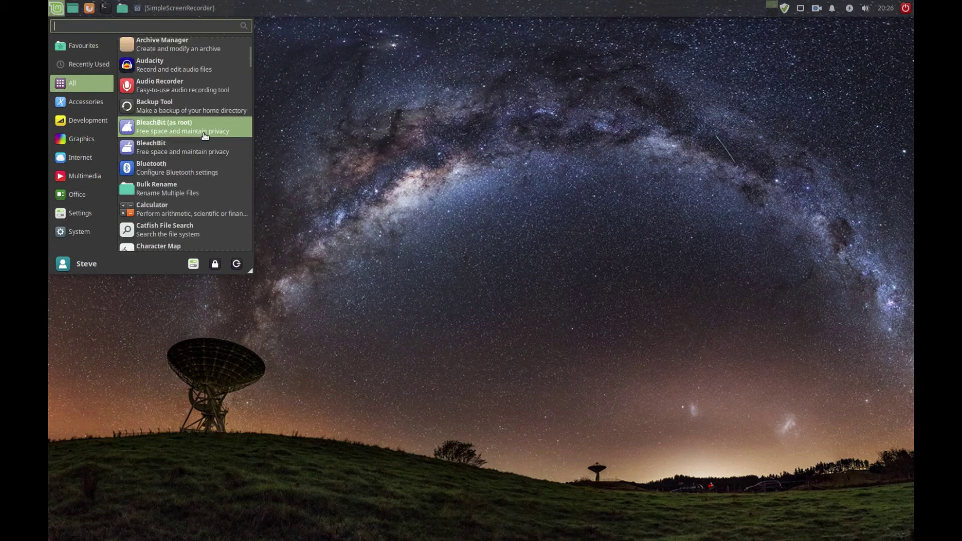
pyautogui.scroll(-8, 205, 137)
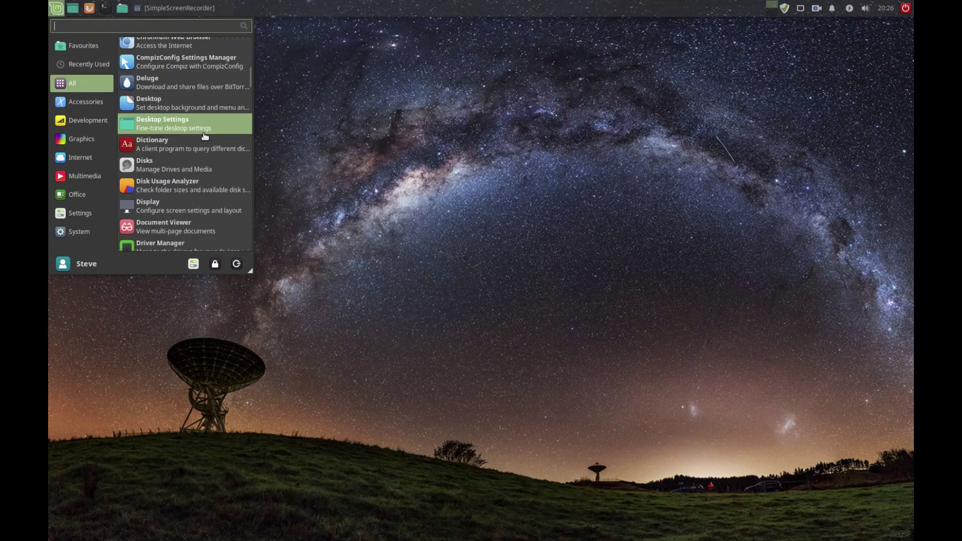
pyautogui.scroll(-8, 205, 135)
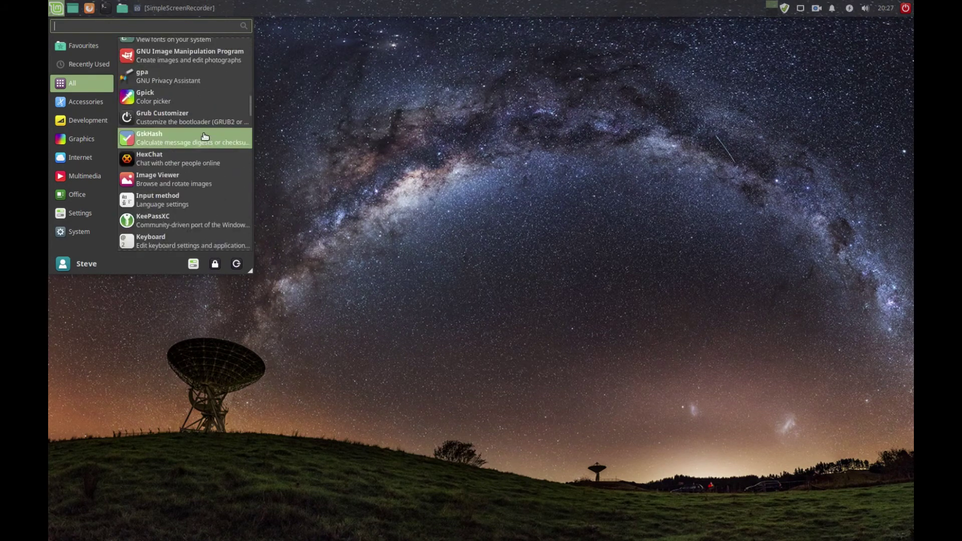
pyautogui.scroll(-8, 204, 136)
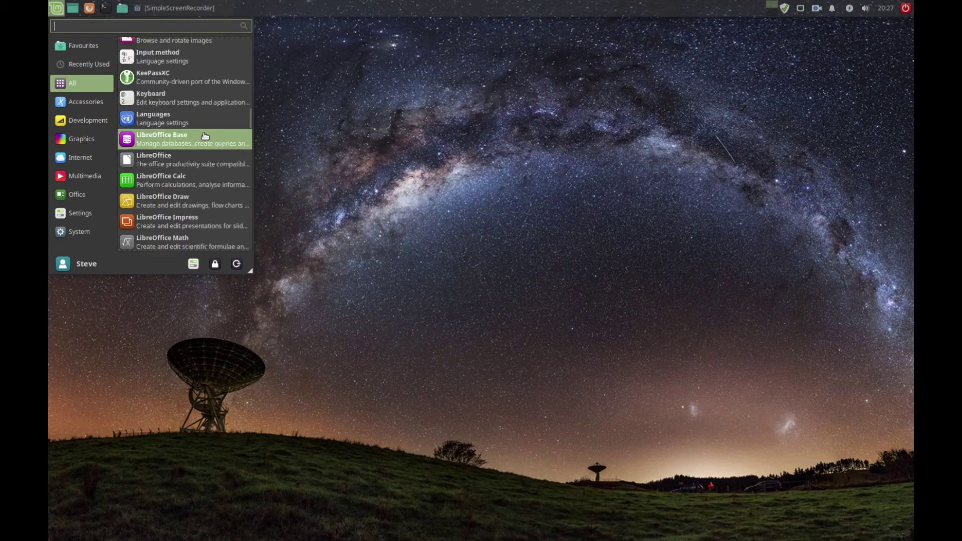
pyautogui.scroll(-8, 205, 136)
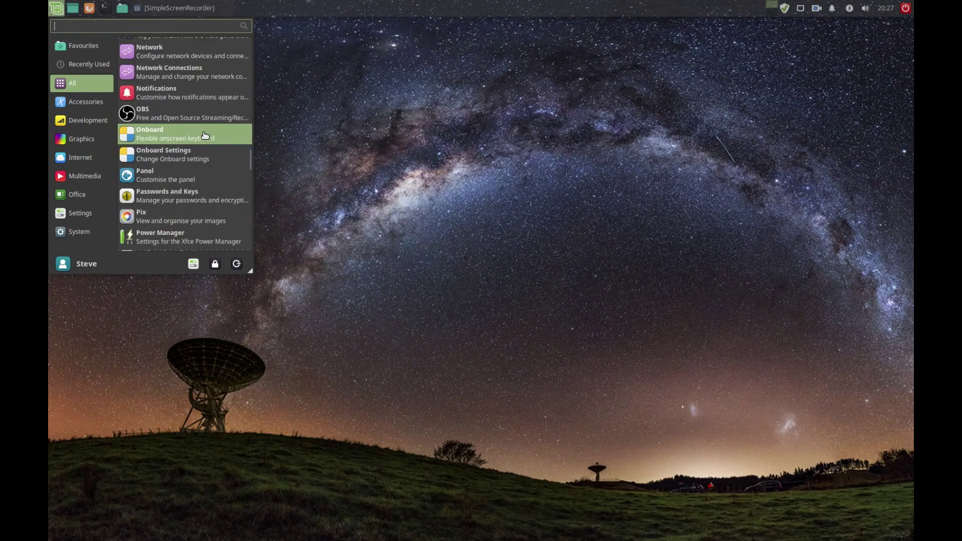
pyautogui.scroll(-8, 205, 136)
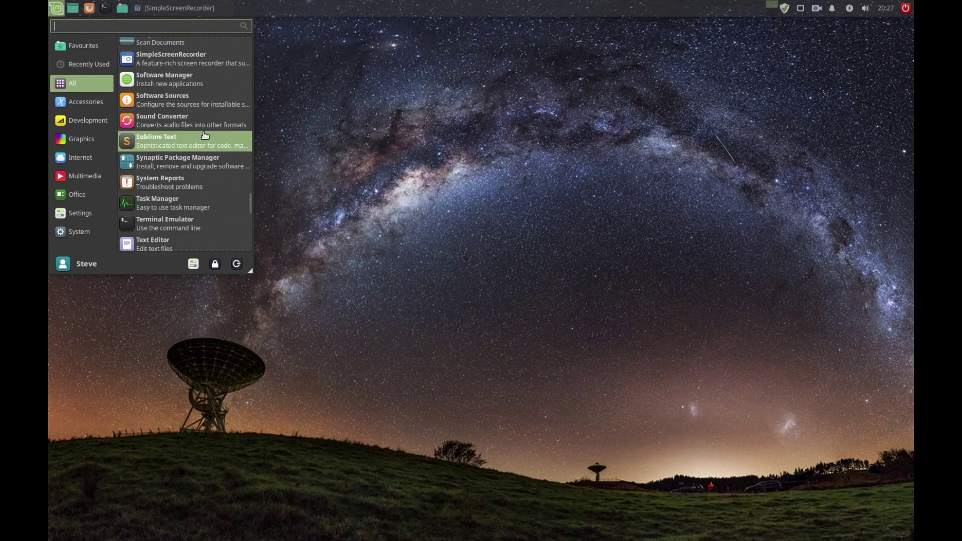
pyautogui.scroll(-5, 204, 135)
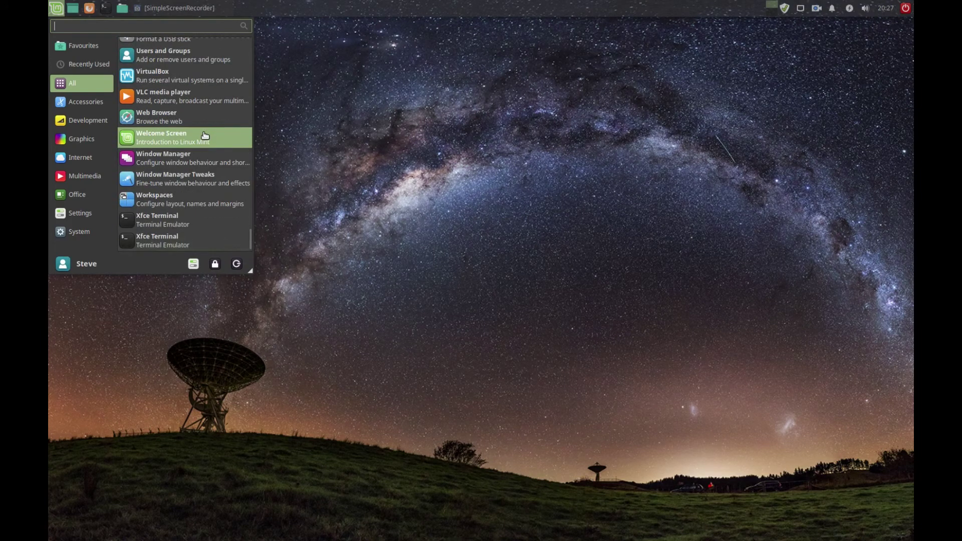
pyautogui.click(338, 217)
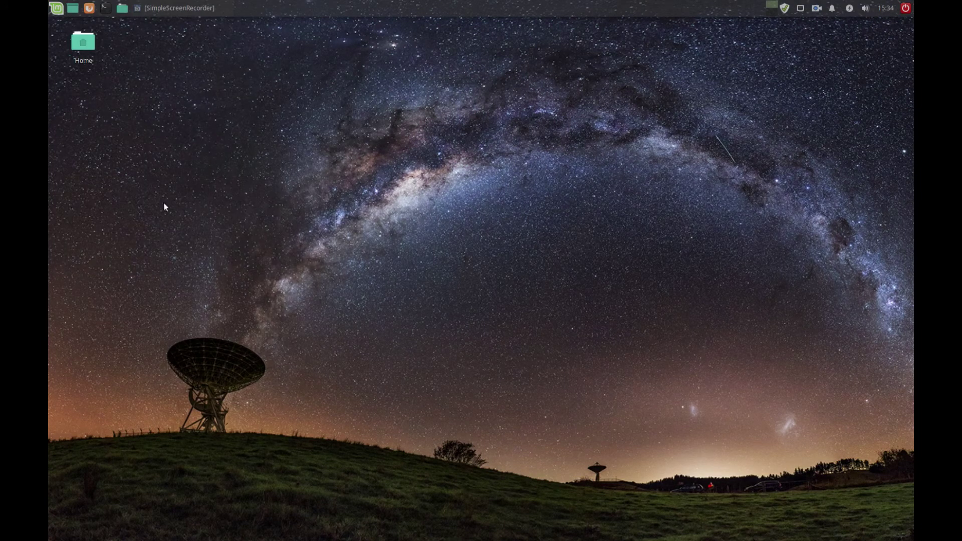
# Open the home folder in the file manager, examine the listed devices and volumes, and close it
pyautogui.click(72, 8)
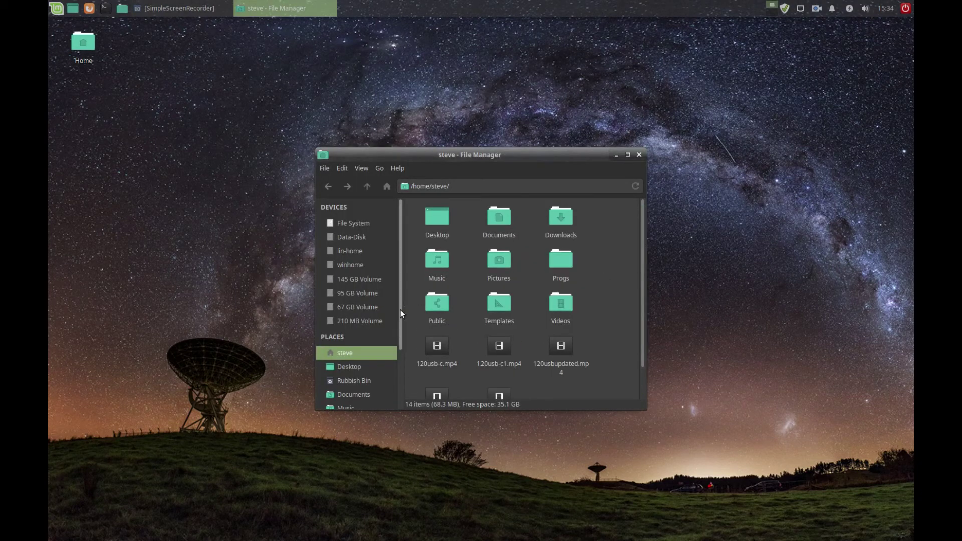
pyautogui.moveTo(400, 310); pyautogui.dragTo(399, 273)
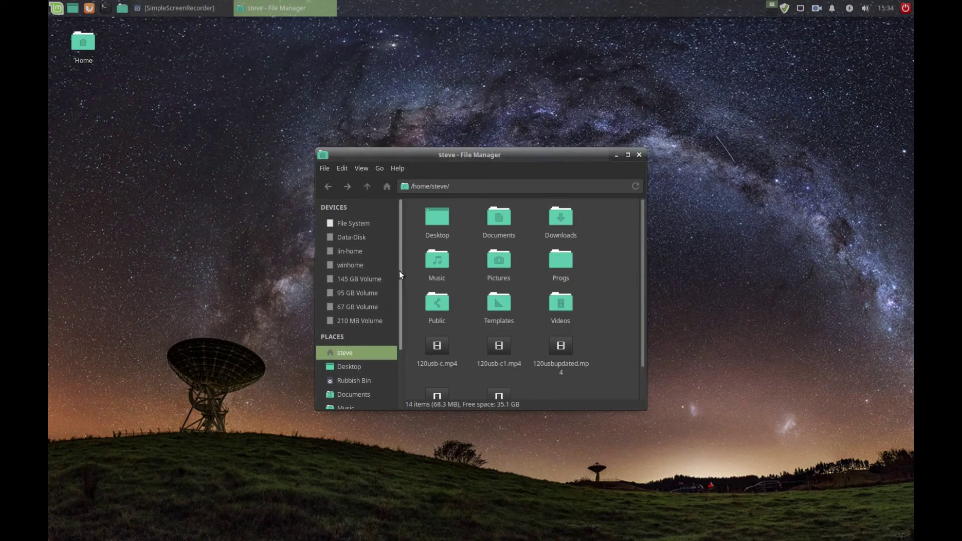
pyautogui.click(639, 154)
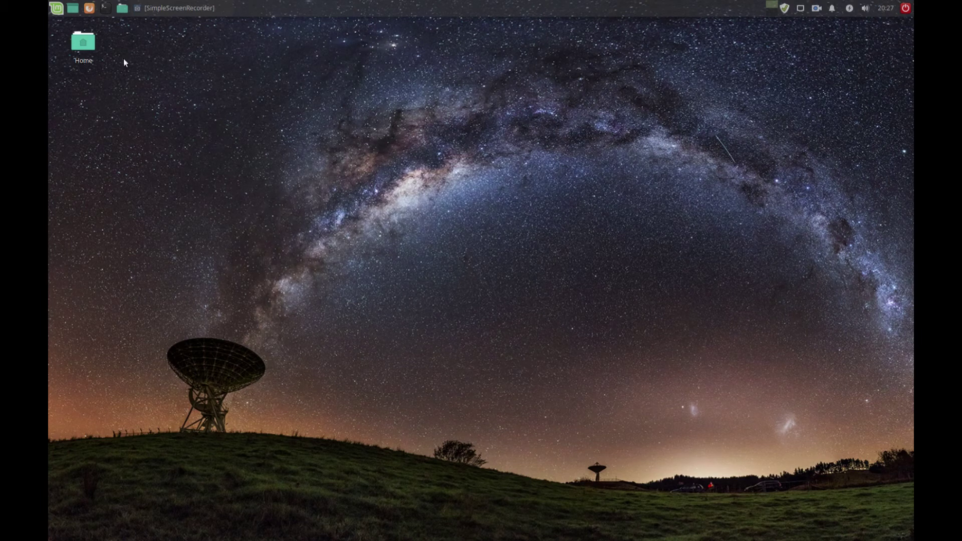
# Run the update command in an enlarged terminal, enter the sudo password, and close the terminal once the packages are installed
pyautogui.click(105, 8)
pyautogui.moveTo(651, 402); pyautogui.dragTo(763, 506)
pyautogui.write('update')
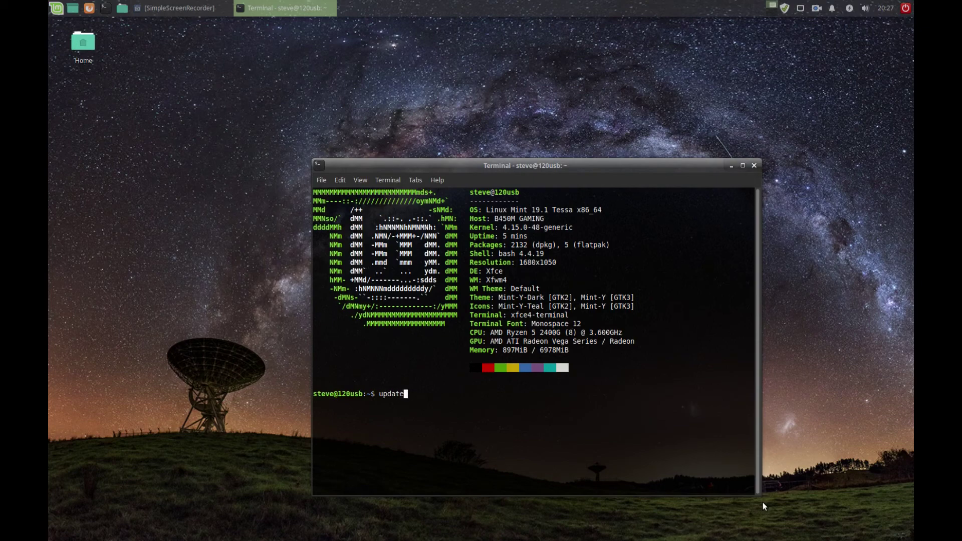
pyautogui.press('Return')
pyautogui.write('*******')
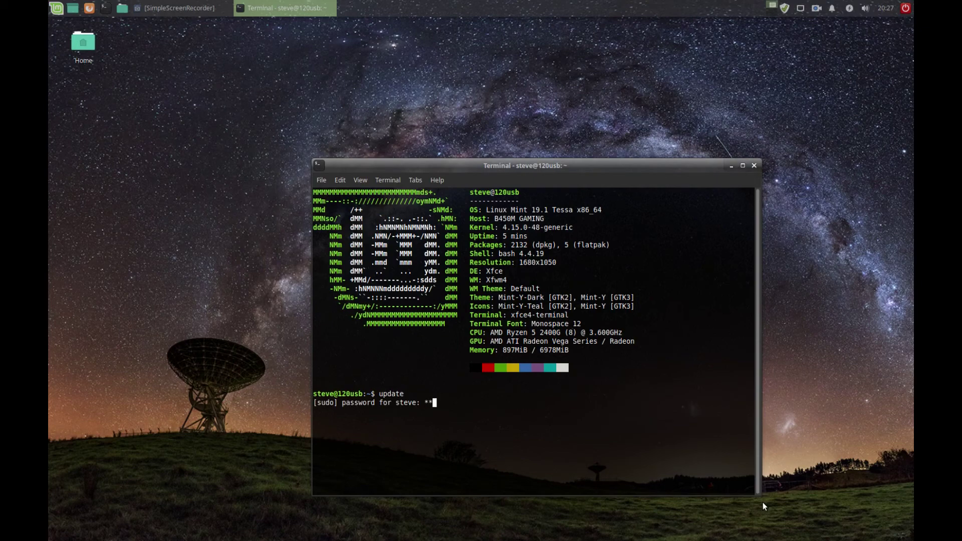
pyautogui.press('Return')
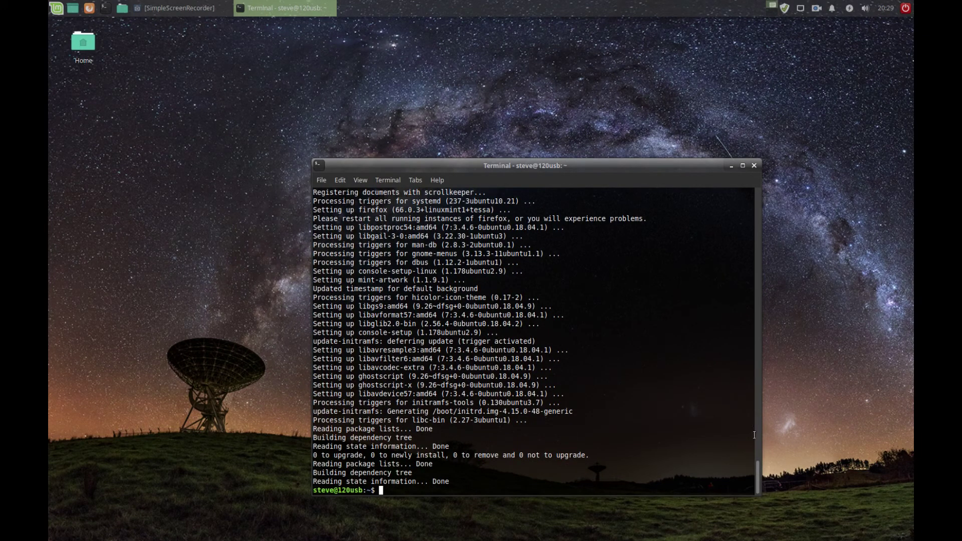
pyautogui.click(754, 166)
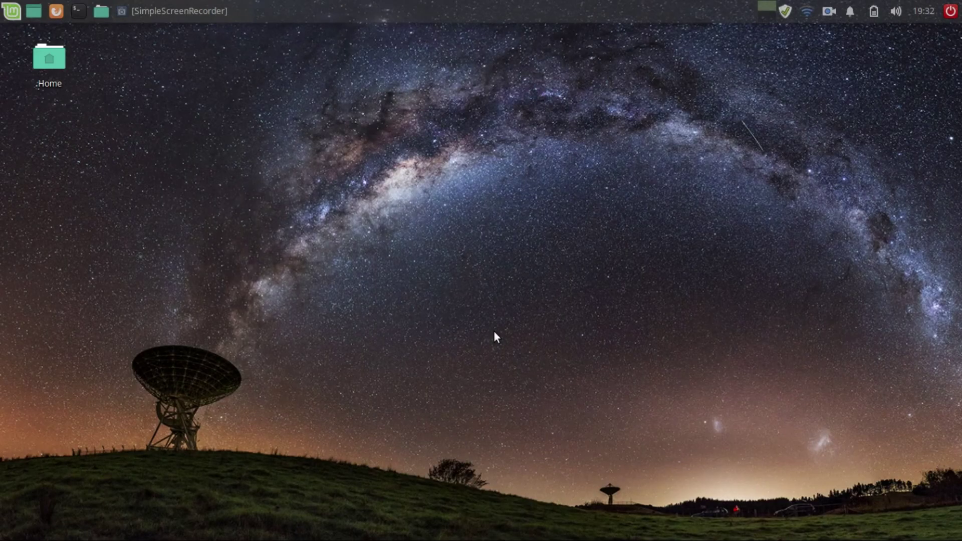
# Open the Disks utility, examine the 120 GB SABRENT disk and the 500 GB disk's EFI System partition, and close it
pyautogui.click(10, 14)
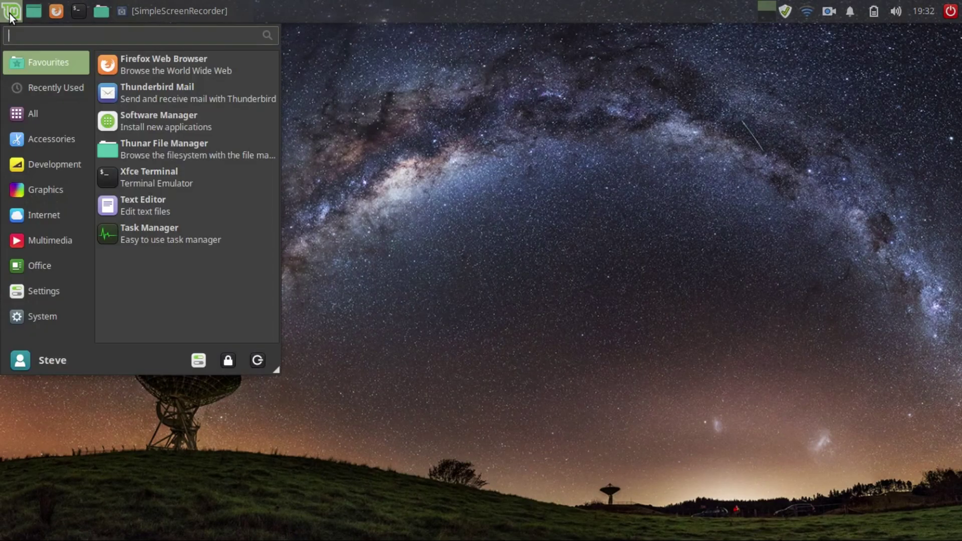
pyautogui.write('disks')
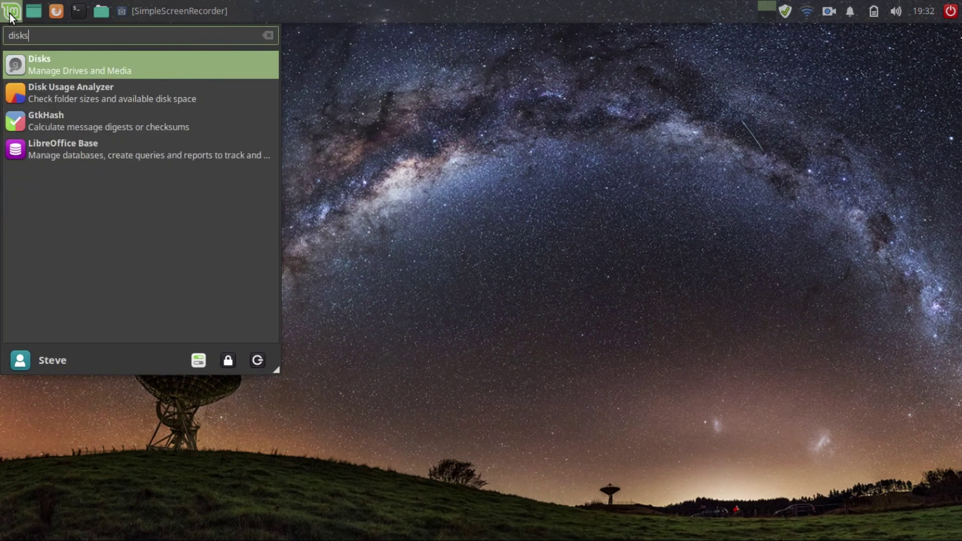
pyautogui.click(30, 63)
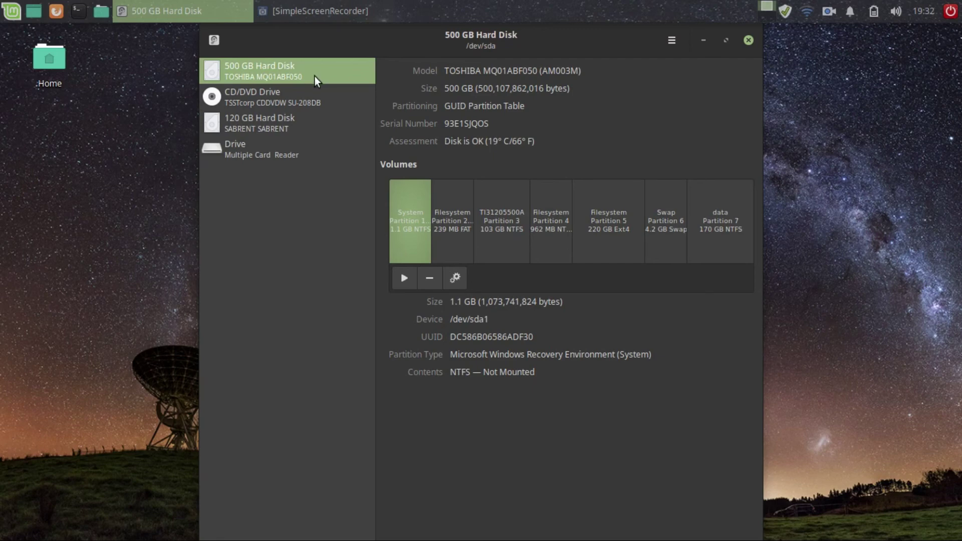
pyautogui.click(278, 127)
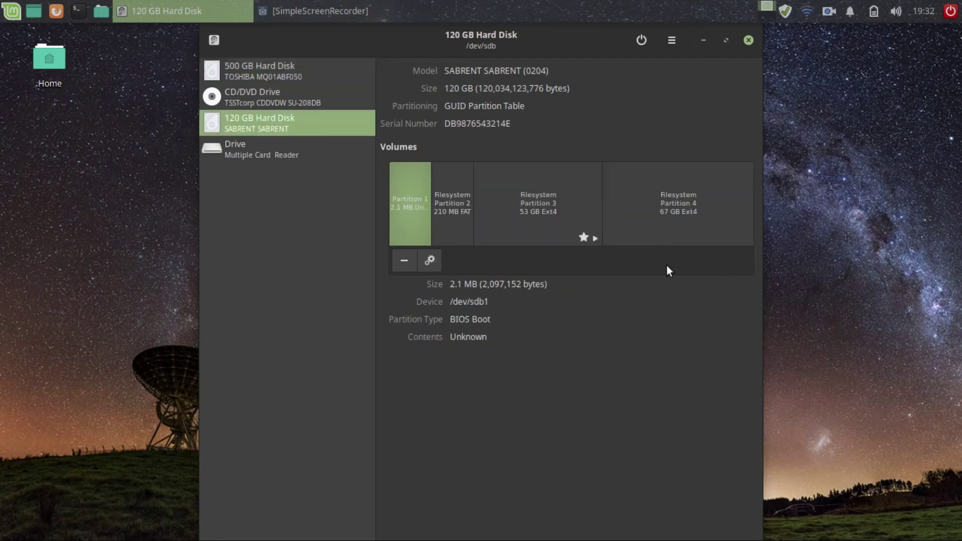
pyautogui.click(283, 77)
pyautogui.click(448, 241)
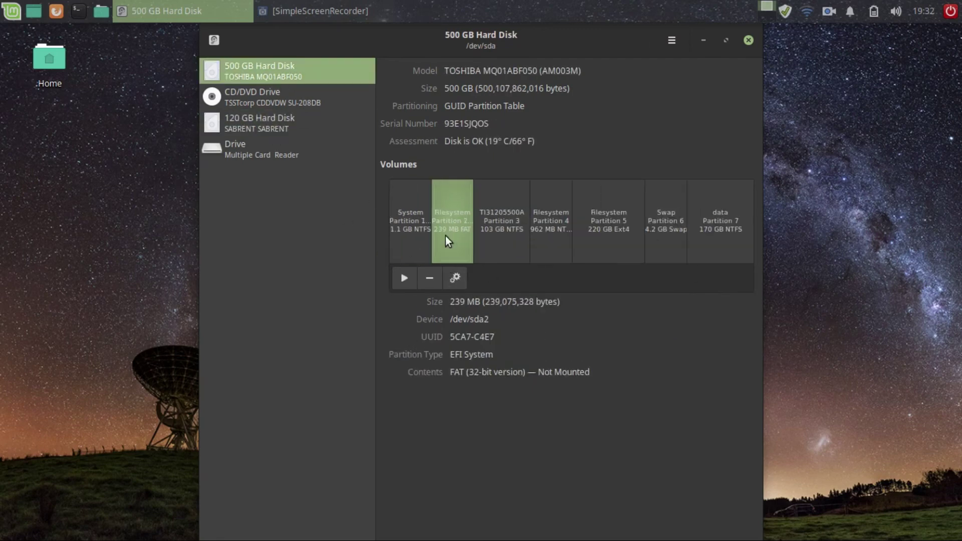
pyautogui.click(748, 42)
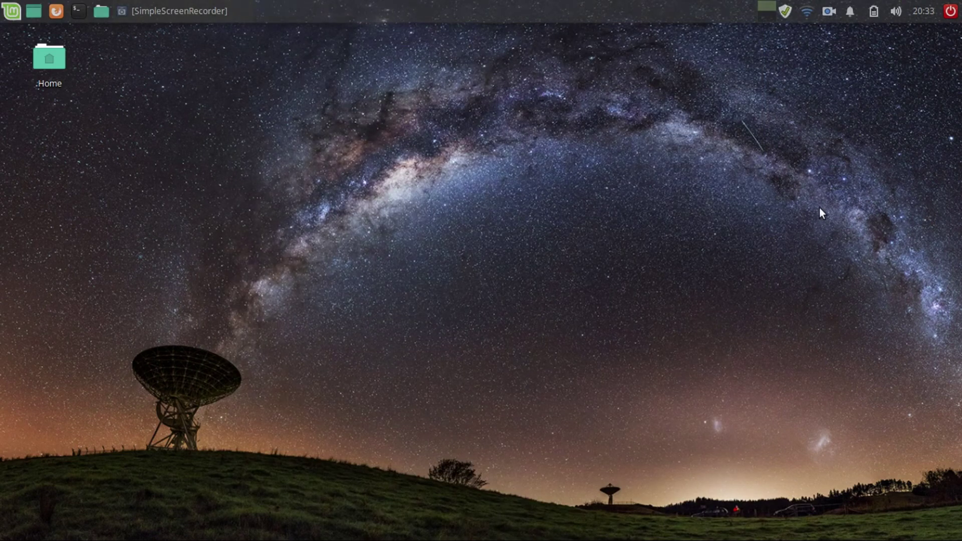
# Show the laptop's full hardware information with inxi -F in a maximised terminal, and minimise the terminal
pyautogui.click(81, 12)
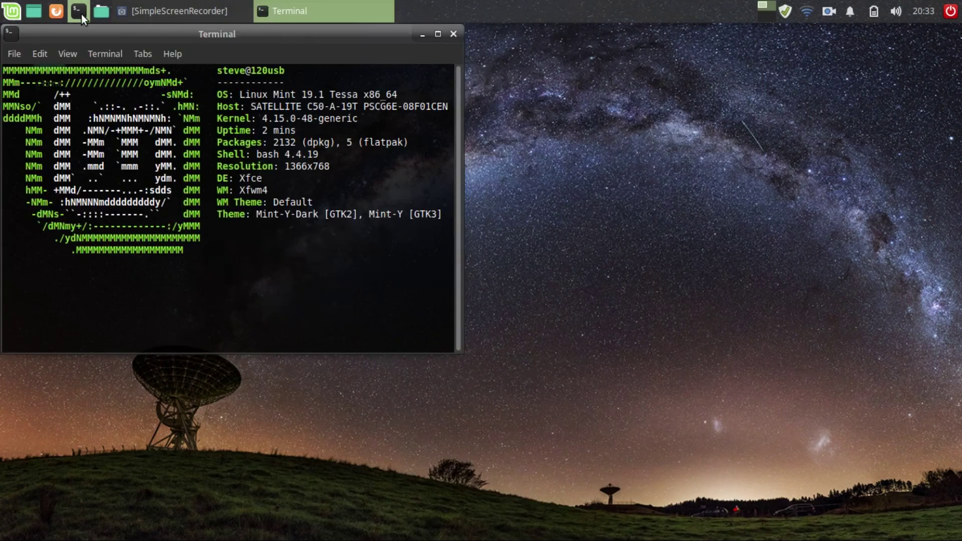
pyautogui.doubleClick(442, 35)
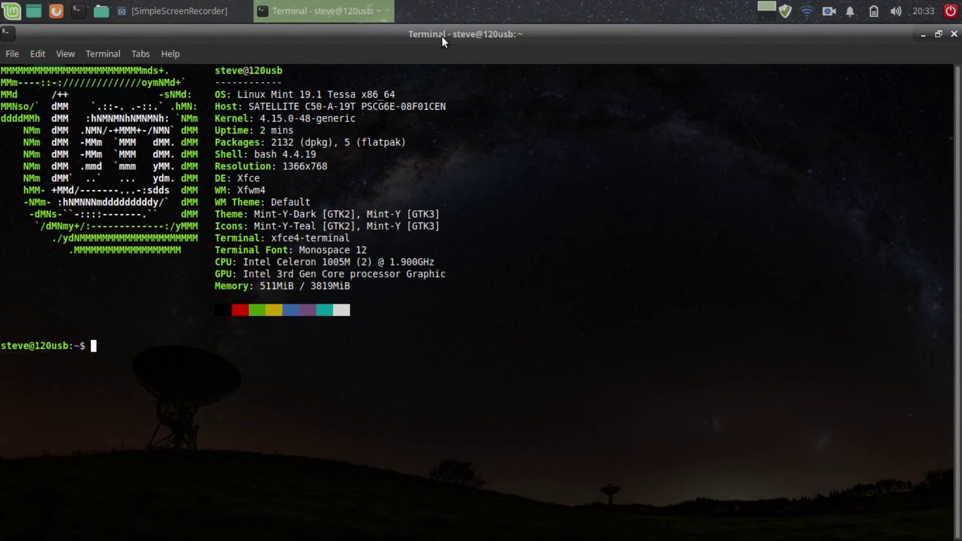
pyautogui.write('inxi -F')
pyautogui.press('Return')
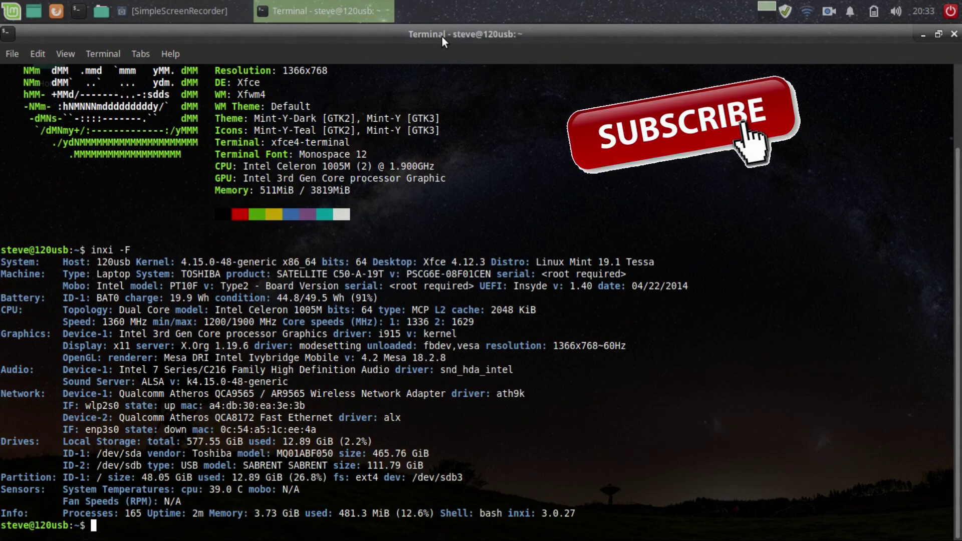
pyautogui.click(921, 36)
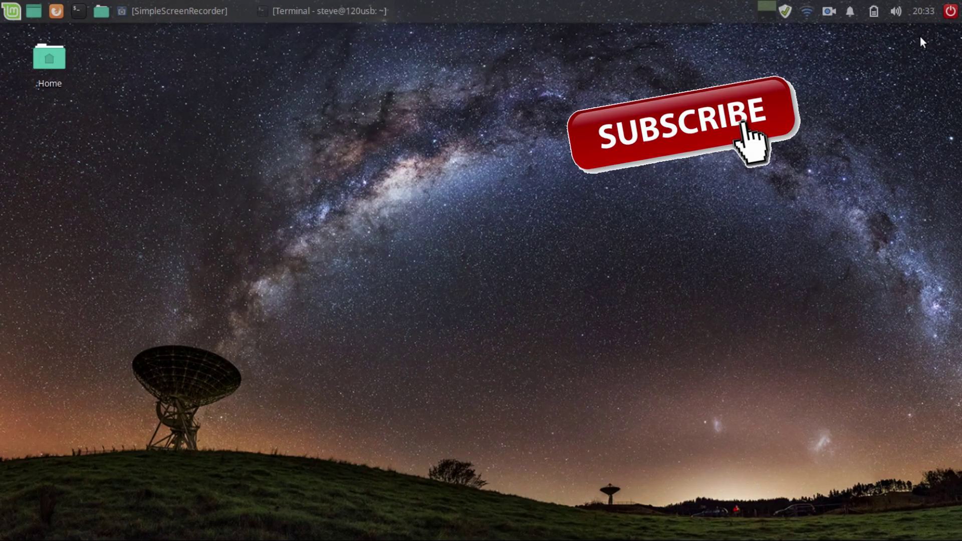